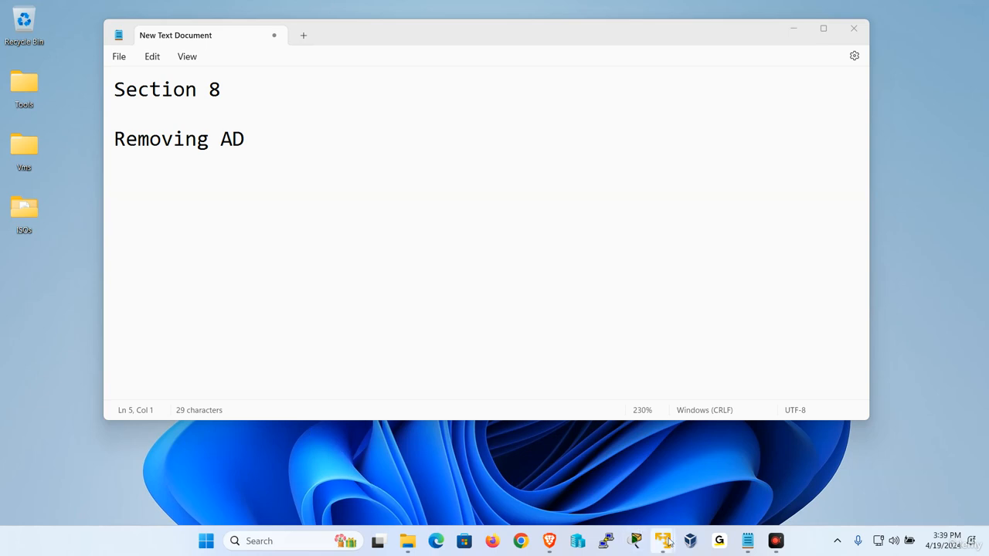
Sign in to the W2019-3 virtual machine with Ctrl+Alt+Del and the administrator password
mouse_move(663, 541)
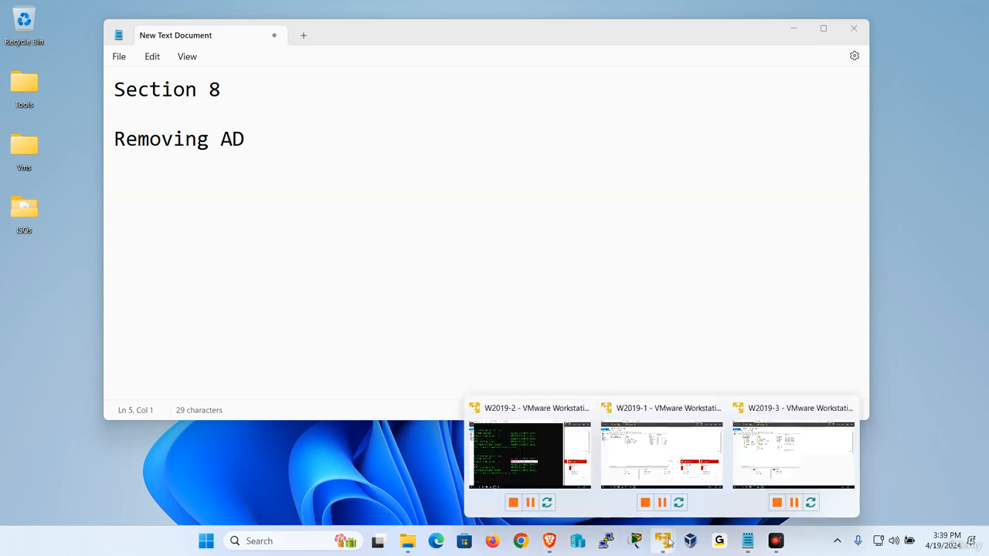
click(817, 451)
click(218, 8)
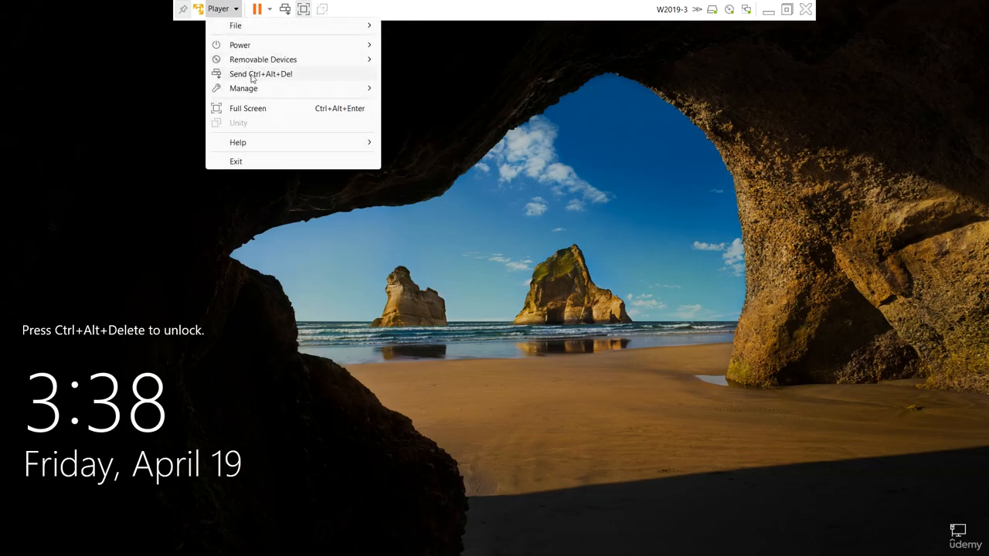
click(255, 74)
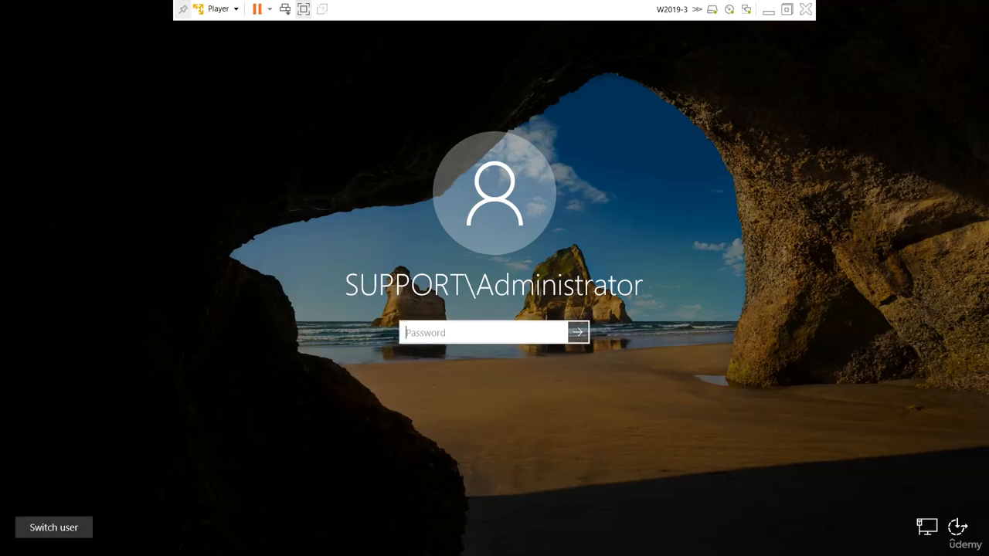
text(Pa$$w0rd)
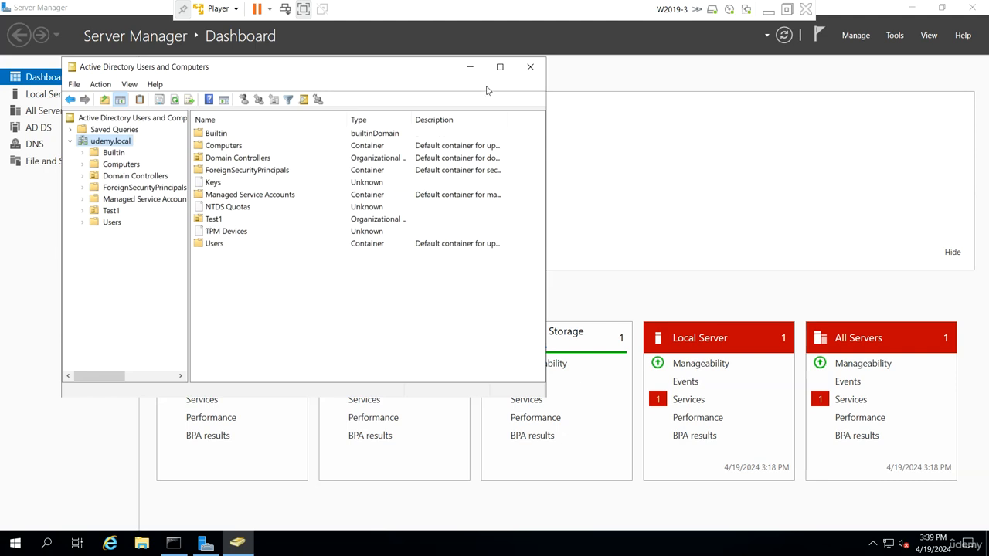
Close the leftover Active Directory Users and Computers console and the Windows Admin Center popup
click(540, 69)
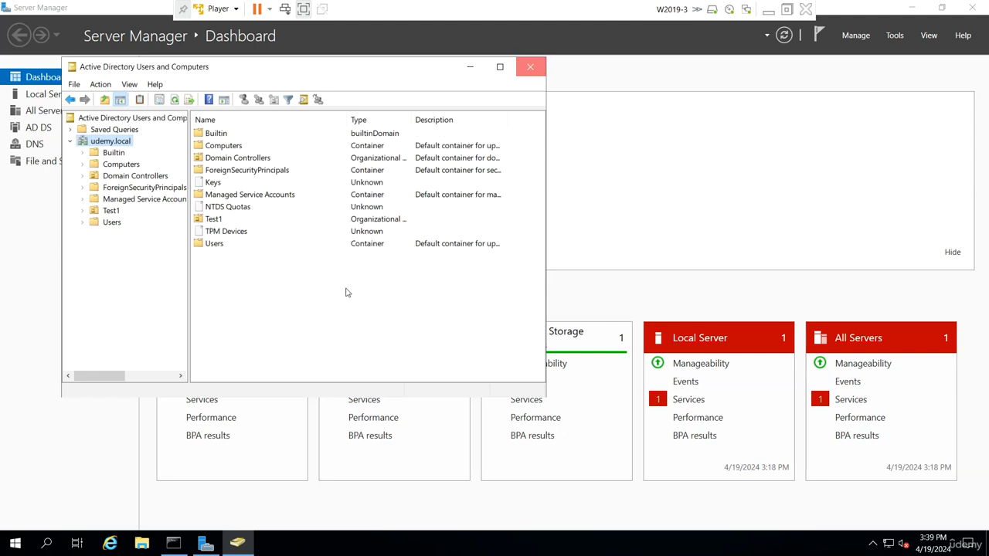
click(457, 104)
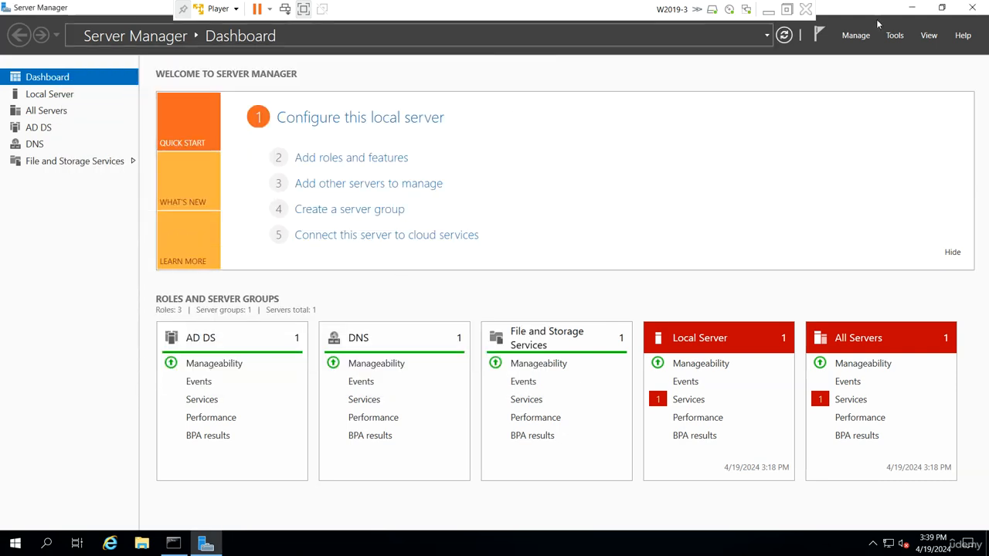
click(855, 35)
View Local Server properties, try changing W2019-3's domain, and cancel the domain-controller warning
click(52, 96)
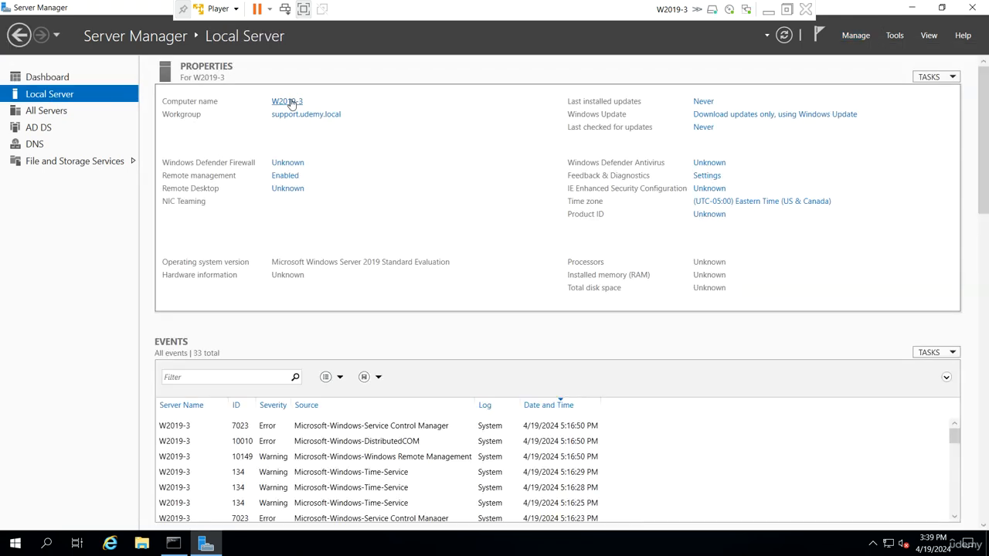
click(289, 101)
click(252, 170)
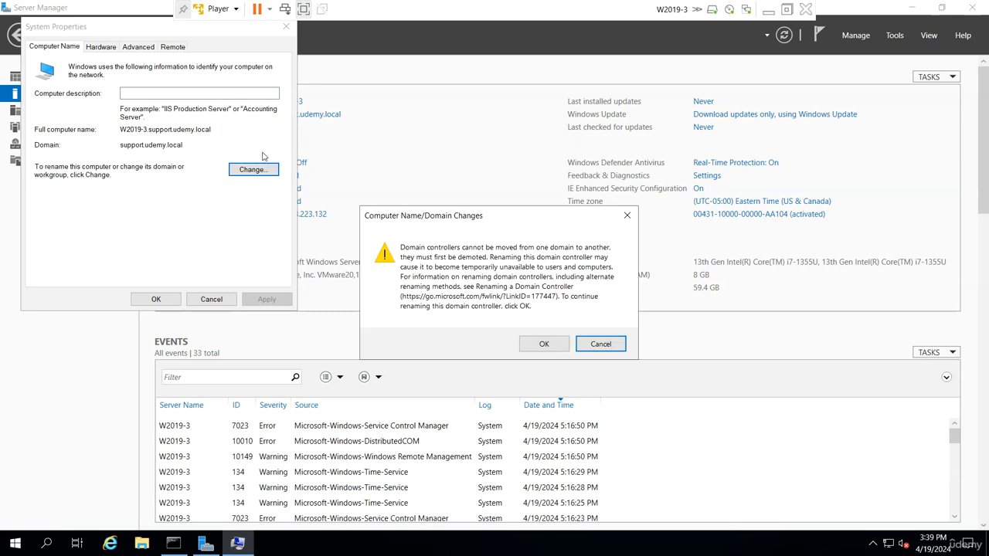
click(601, 344)
click(212, 299)
click(895, 36)
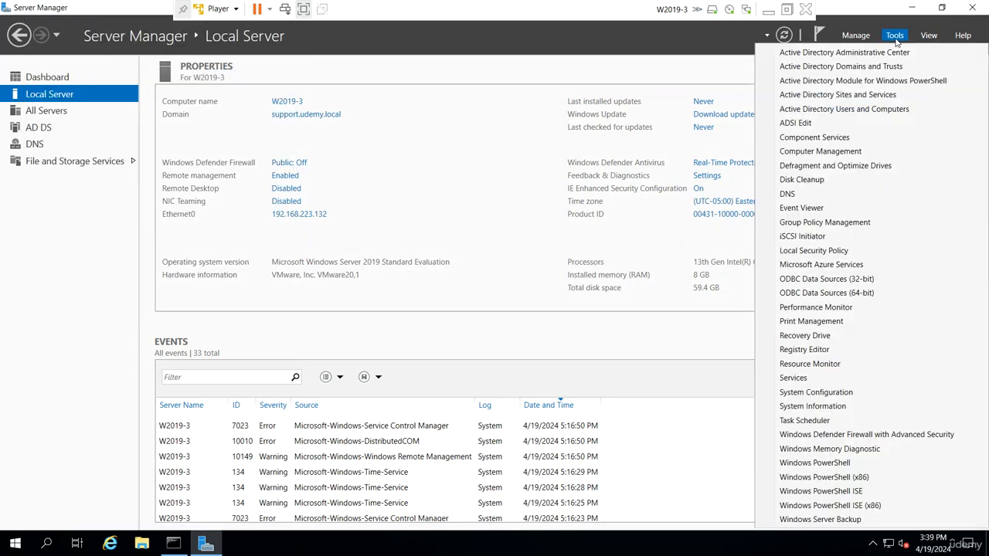
In Active Directory Domains and Trusts, inspect udemy.local's outgoing and incoming trusts with support.udemy.local
click(850, 69)
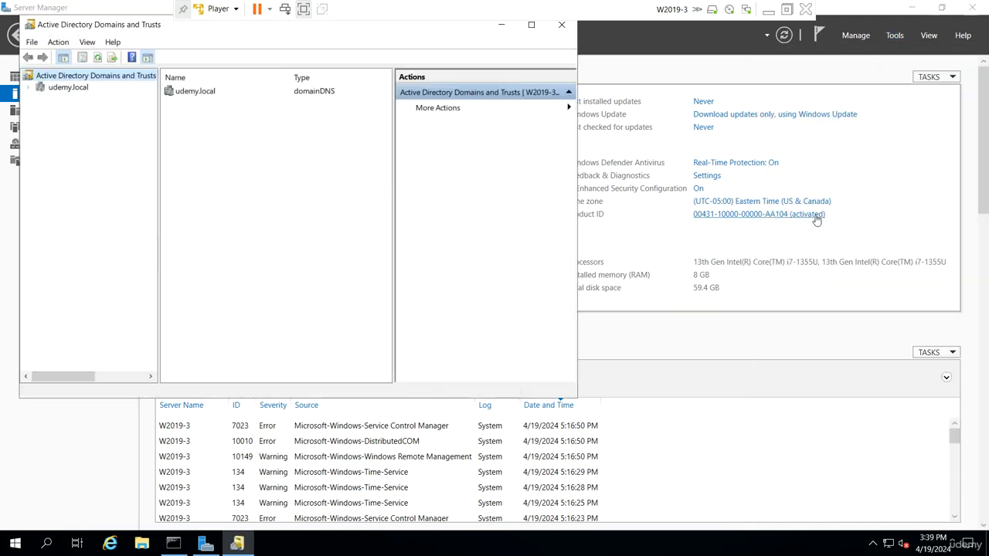
click(29, 87)
click(67, 99)
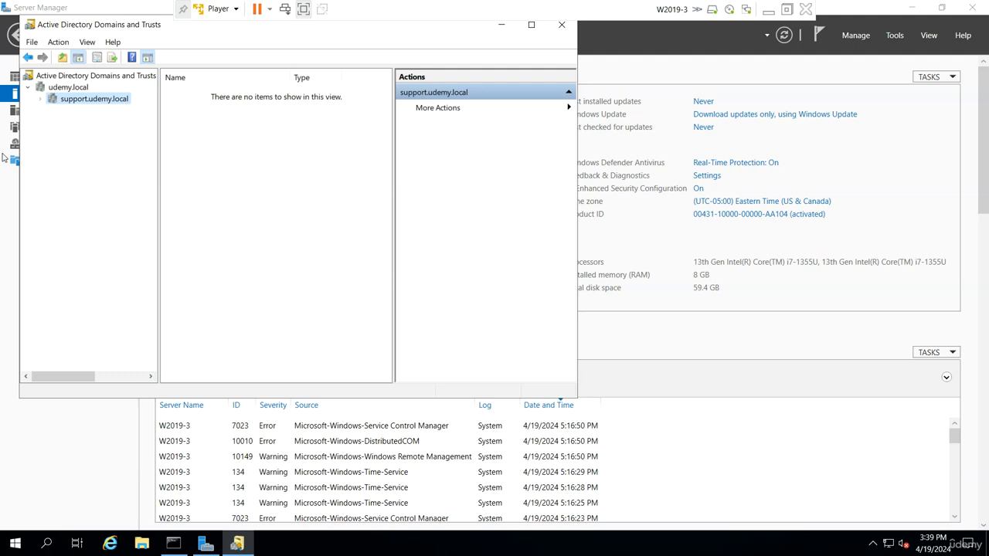
click(68, 88)
right_click(70, 90)
click(105, 167)
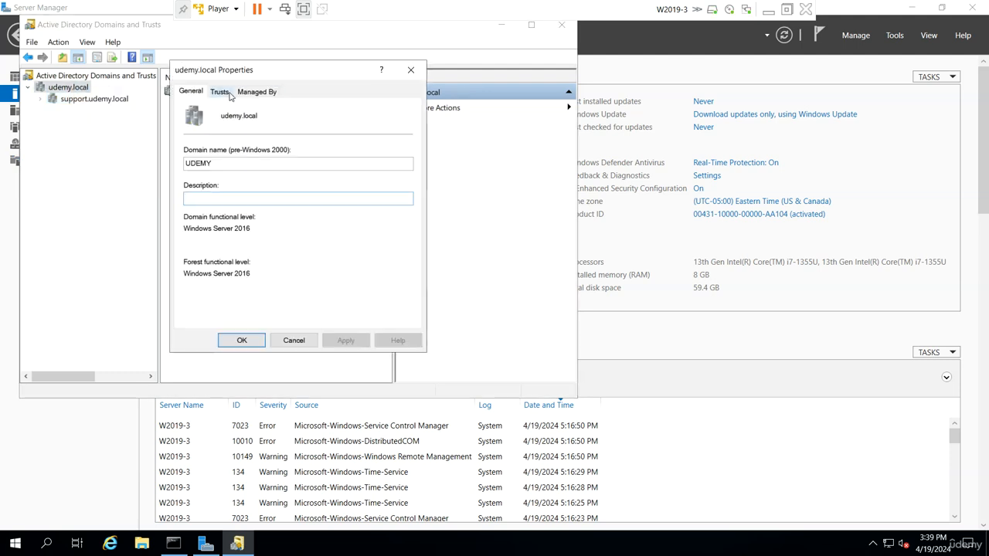
click(224, 92)
click(221, 143)
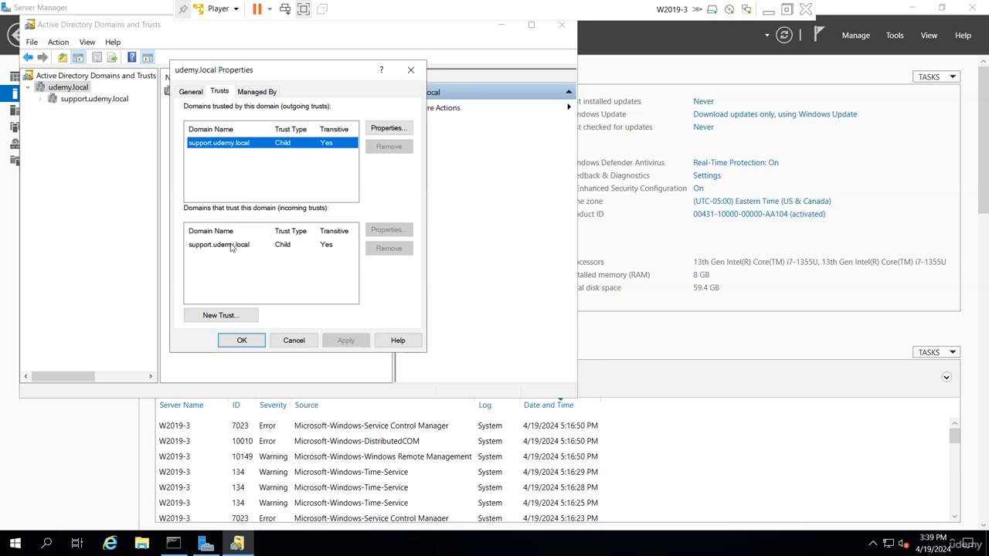
click(234, 245)
click(293, 340)
Inspect support.udemy.local's outgoing and incoming parent trusts with udemy.local
click(70, 102)
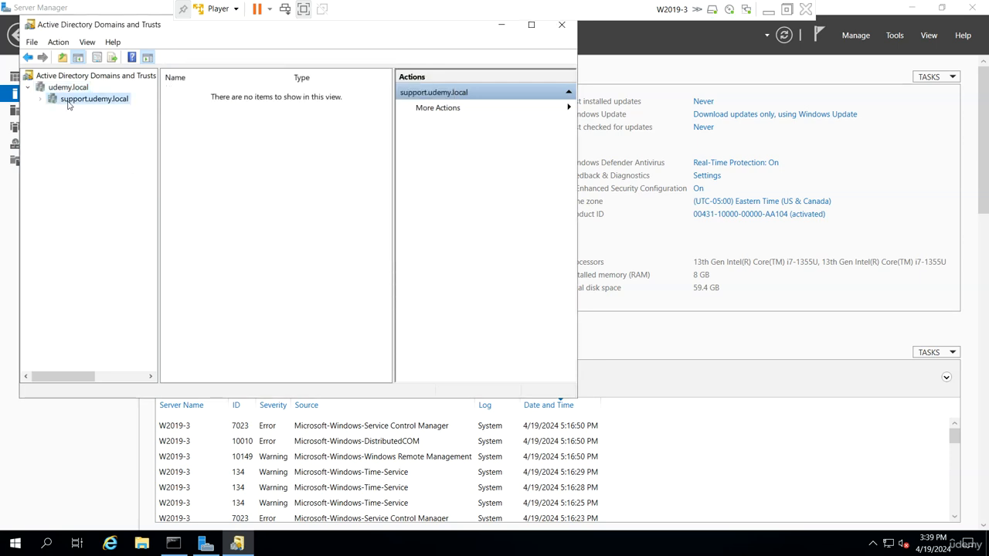
right_click(70, 102)
click(116, 179)
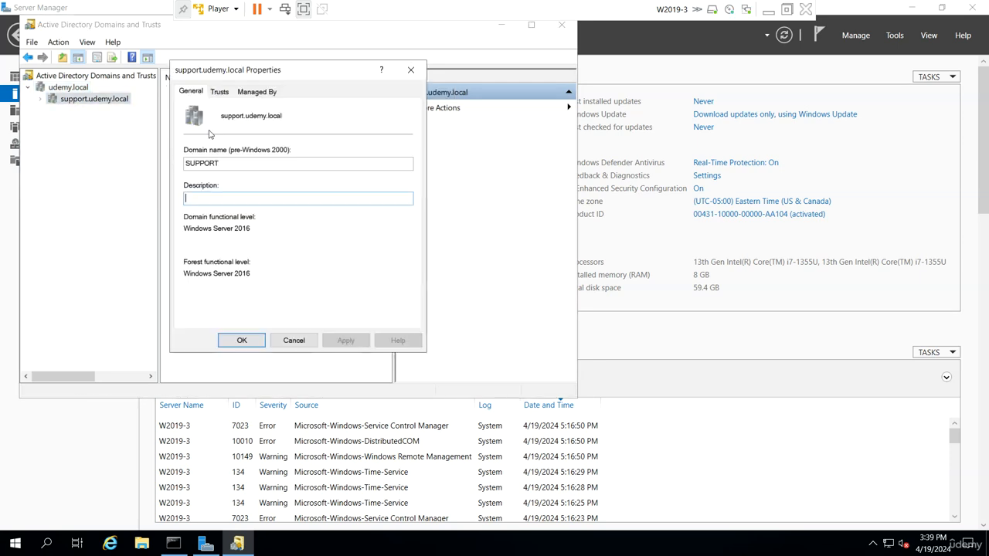
click(221, 92)
click(220, 143)
click(220, 245)
click(220, 249)
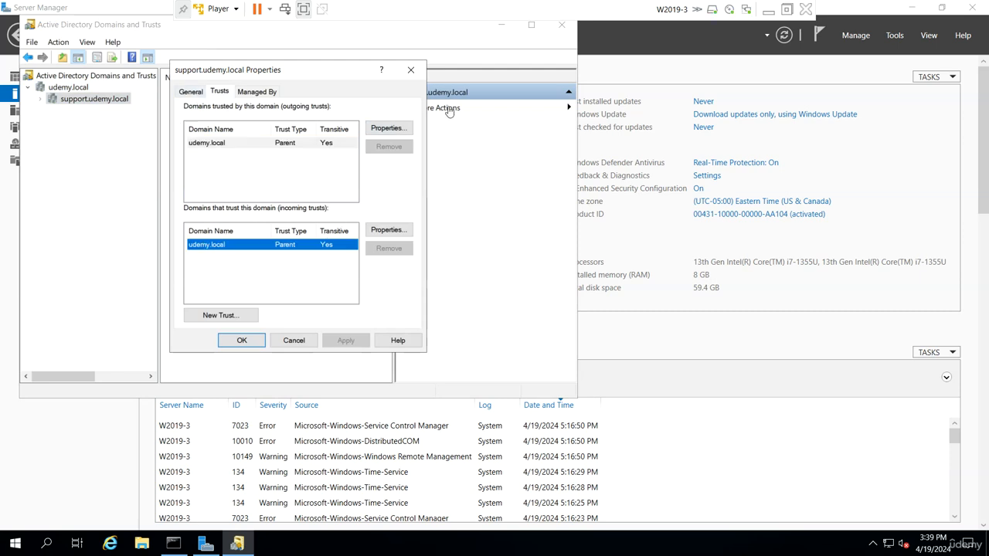
click(411, 71)
Collapse the udemy.local domain tree and close the Domains and Trusts console
click(77, 79)
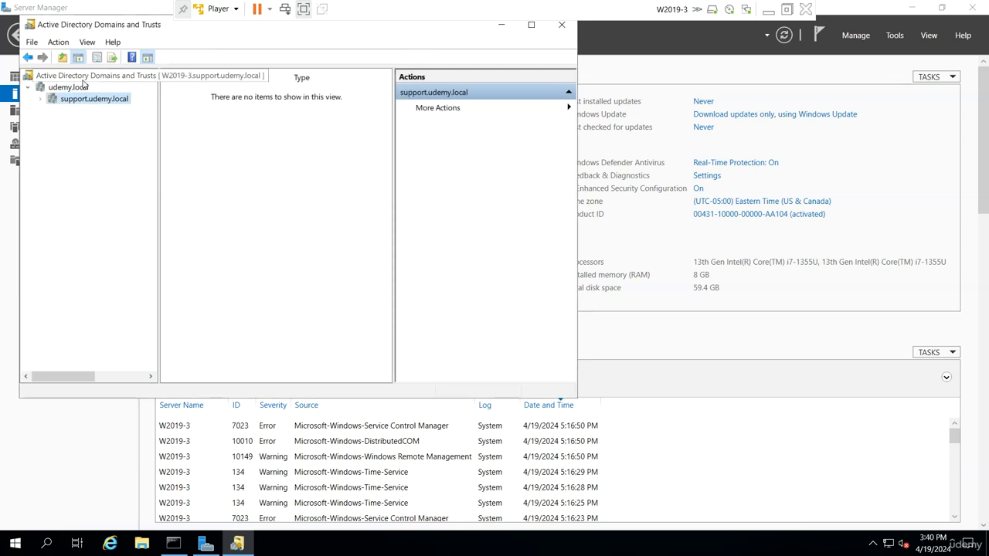
click(79, 91)
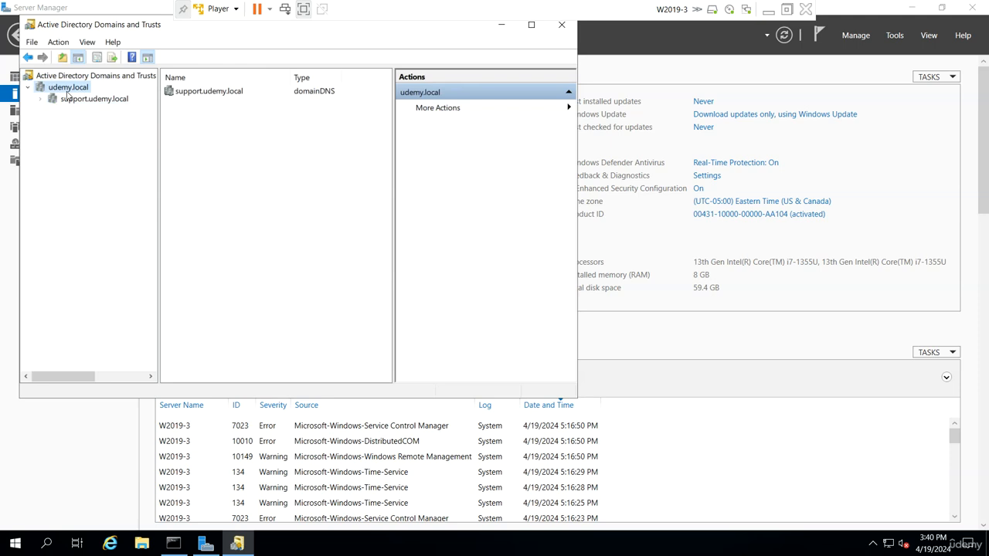
click(29, 88)
click(561, 25)
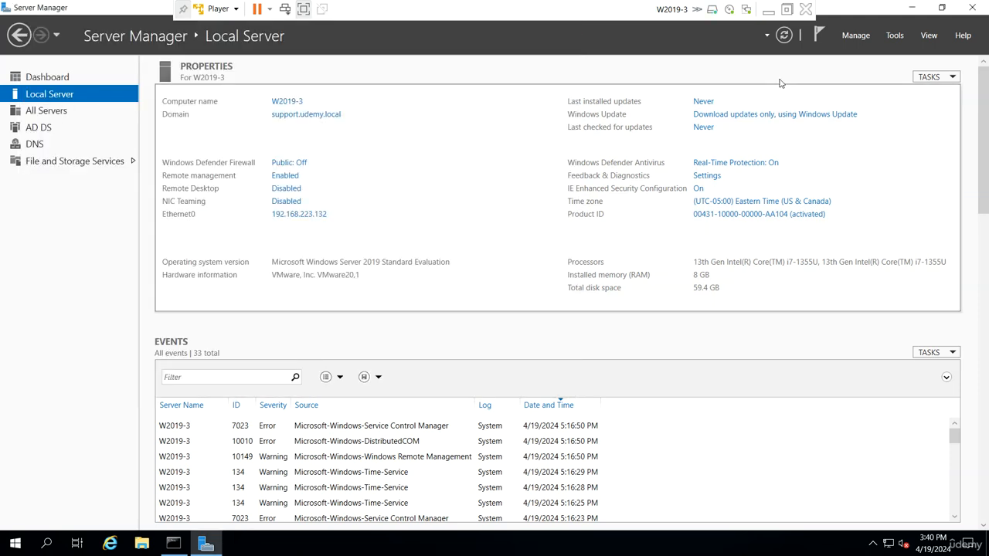
click(856, 36)
Start Remove Roles and Features, then find W2019-3 in support.udemy.local's Domain Controllers container
click(881, 66)
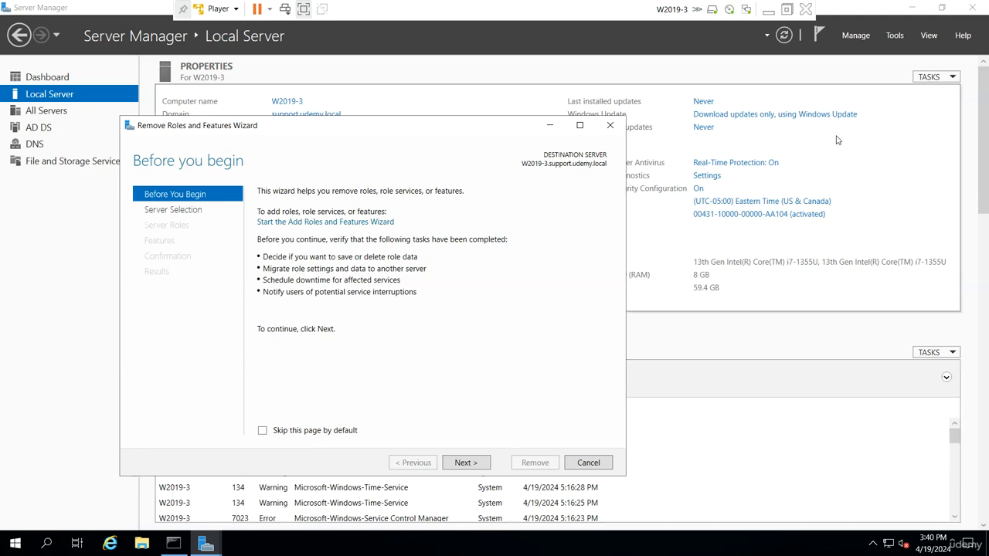
click(895, 36)
click(844, 111)
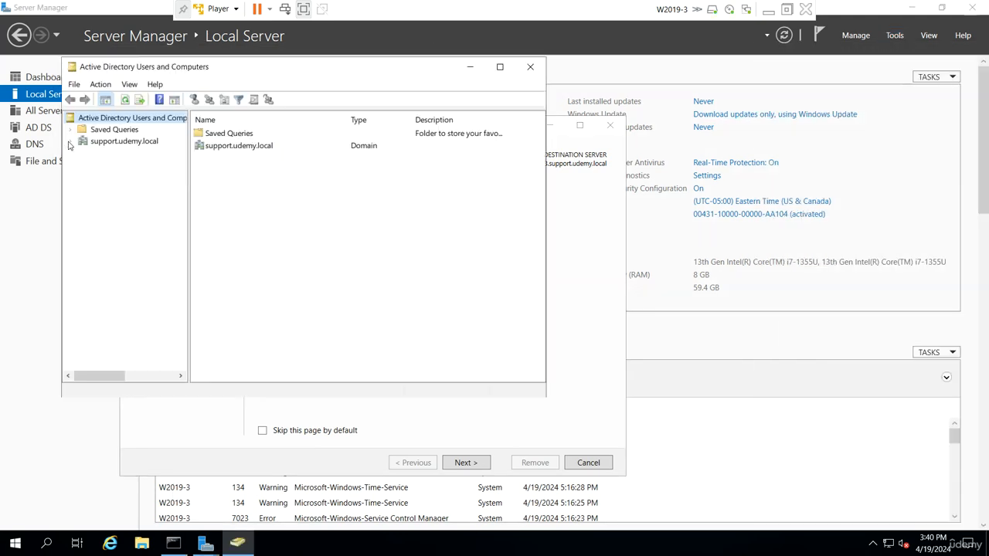
click(71, 141)
click(133, 176)
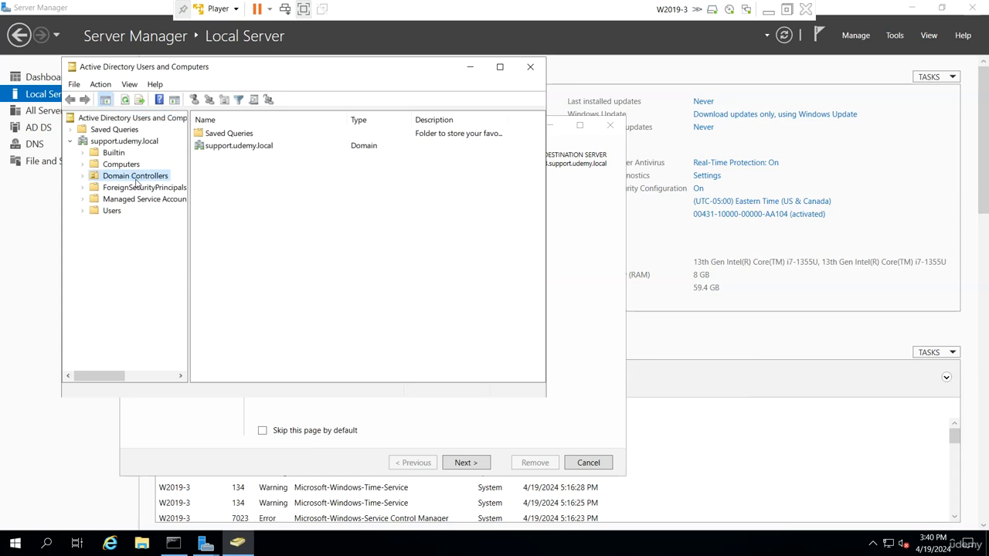
click(197, 133)
click(270, 189)
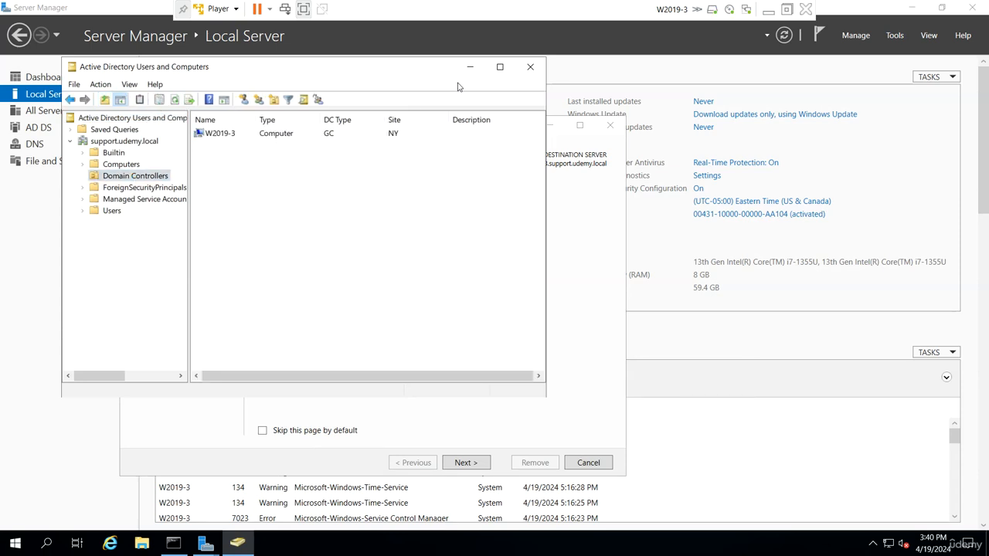
click(477, 69)
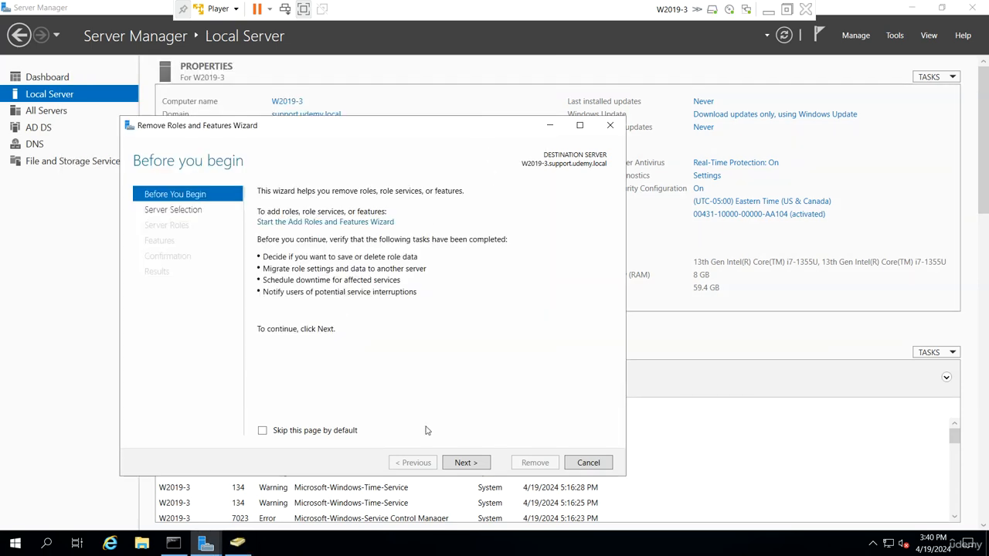
Uncheck Active Directory Domain Services and its dependent features, then choose to demote this domain controller
key(Return)
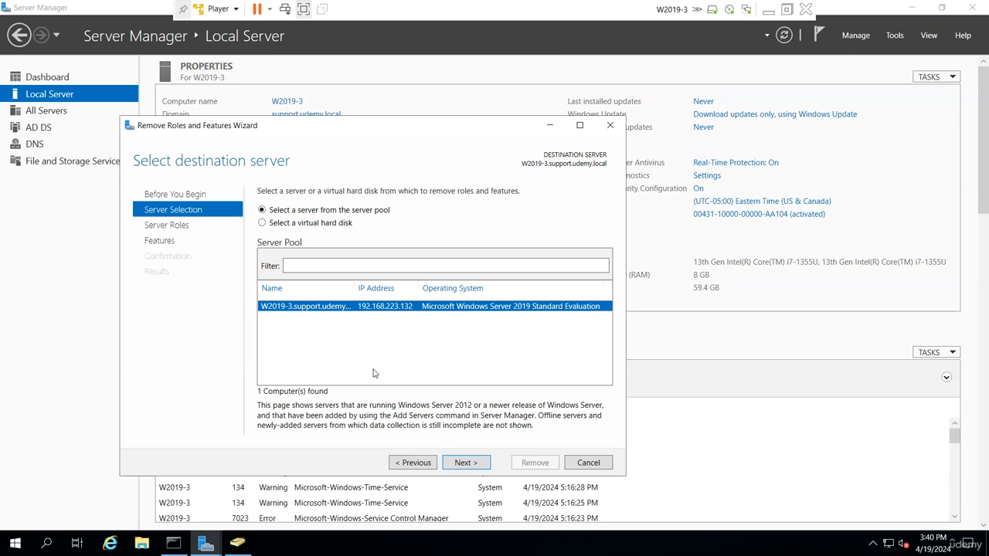
click(469, 464)
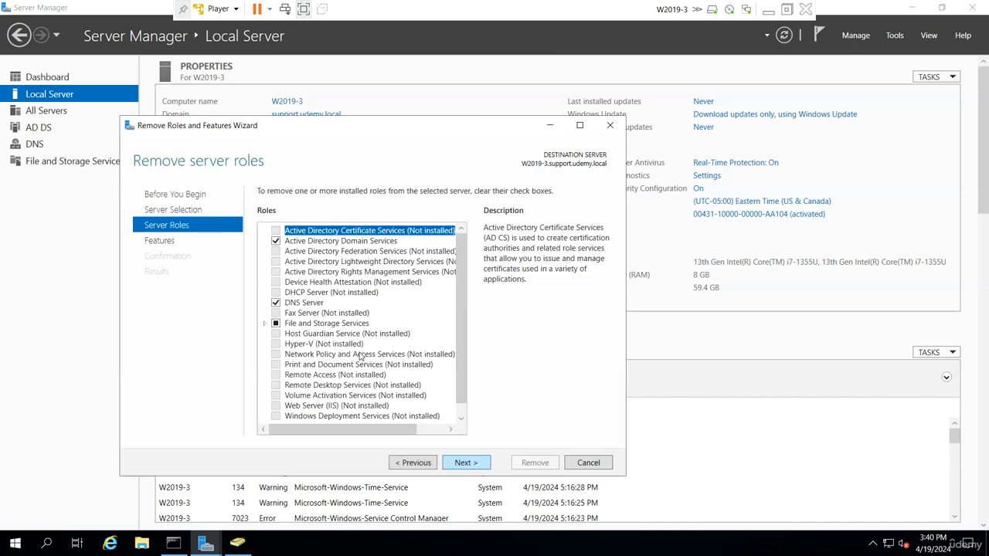
click(276, 241)
click(413, 415)
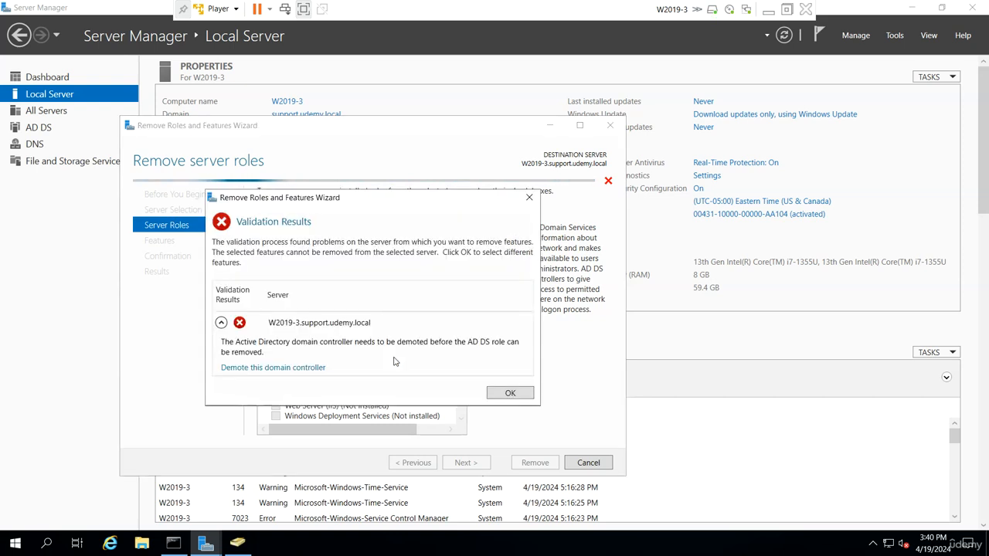
click(295, 368)
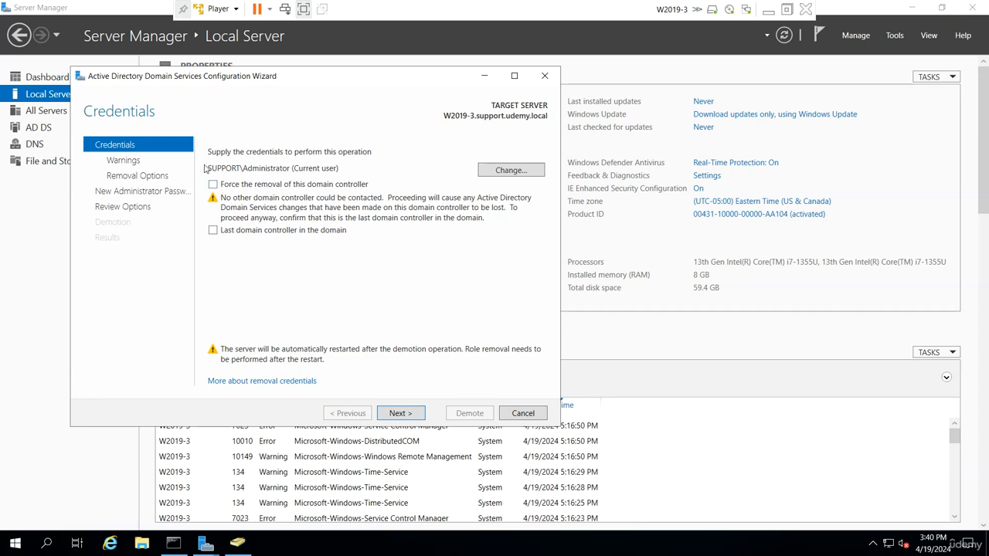
Mark W2019-3 as the domain's last controller and demote using udemy\administrator credentials
click(213, 230)
click(504, 171)
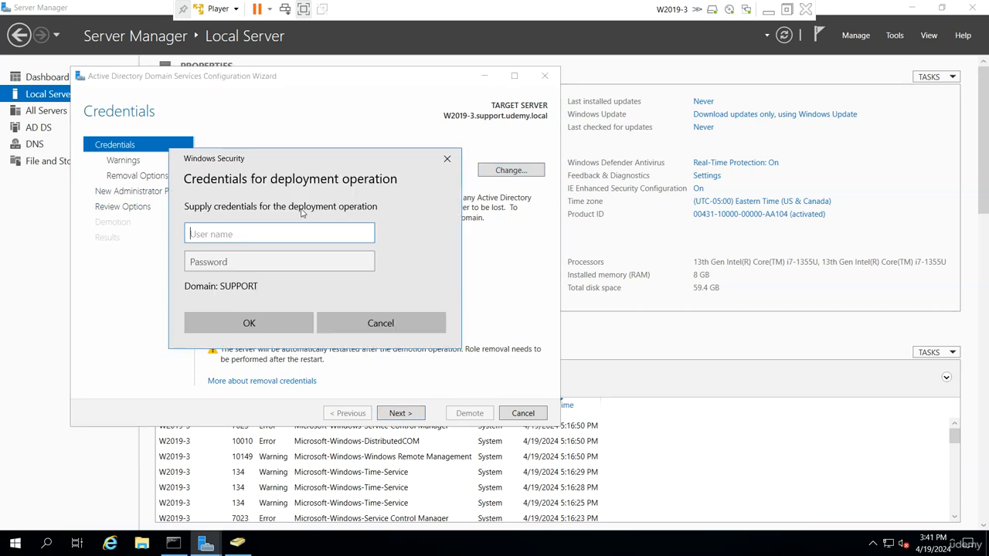
text(udemy\admin)
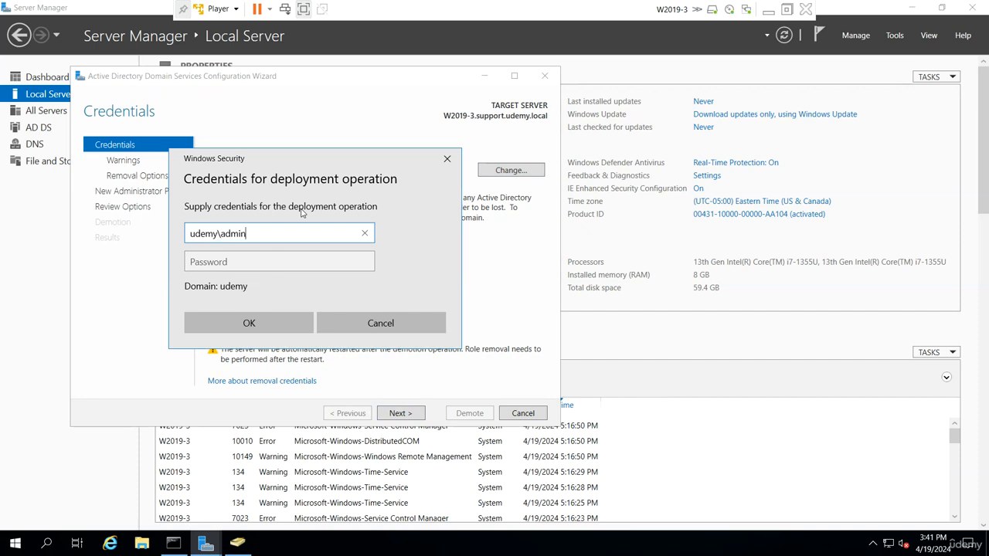
text(istrator)
key(Tab)
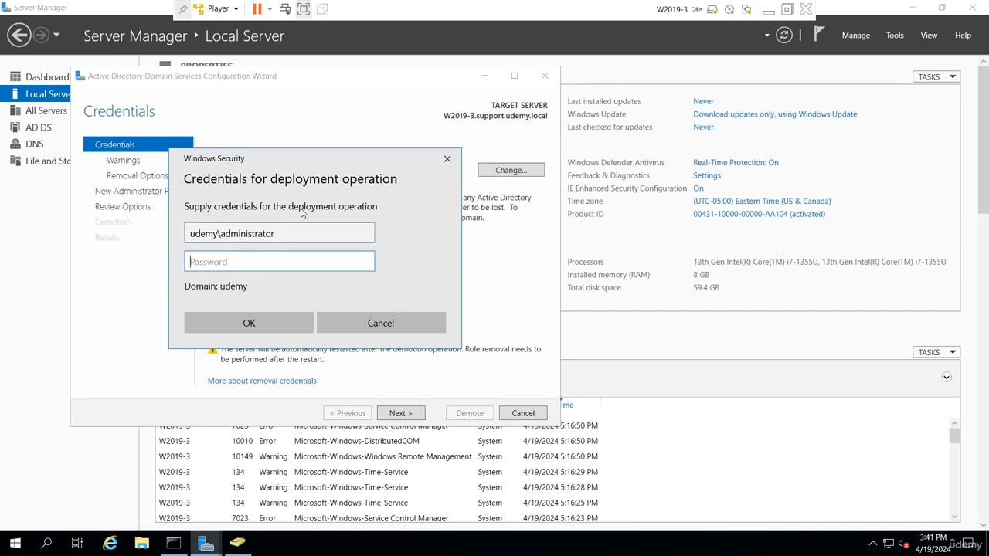
text(••••••••)
key(Return)
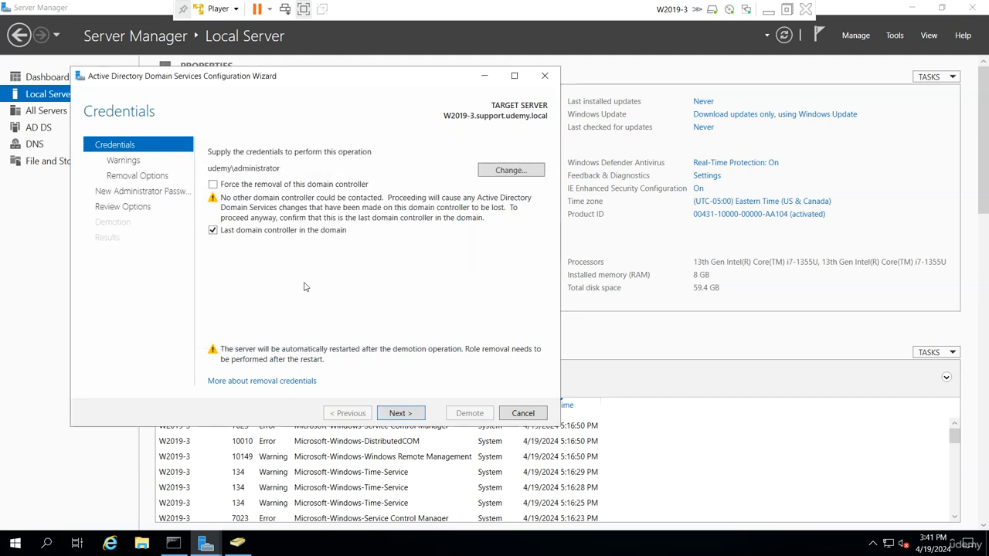
click(395, 414)
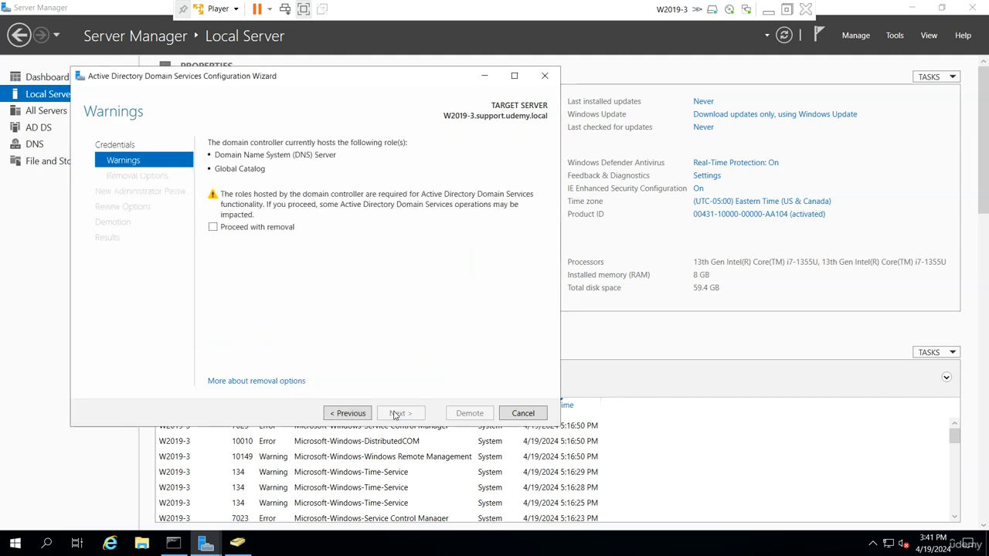
Proceed with removing hosted roles, and also remove the DNS zone and application partitions
click(222, 229)
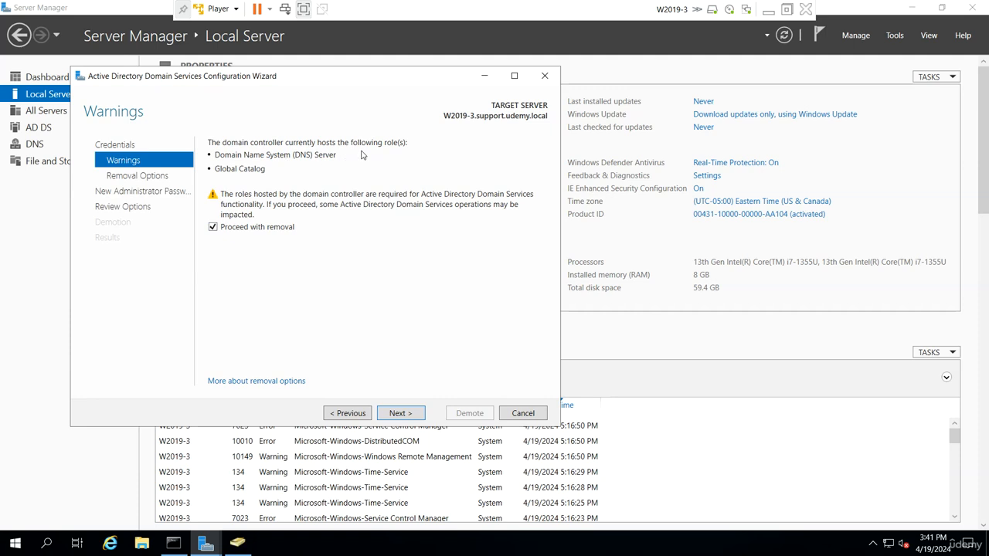
click(398, 413)
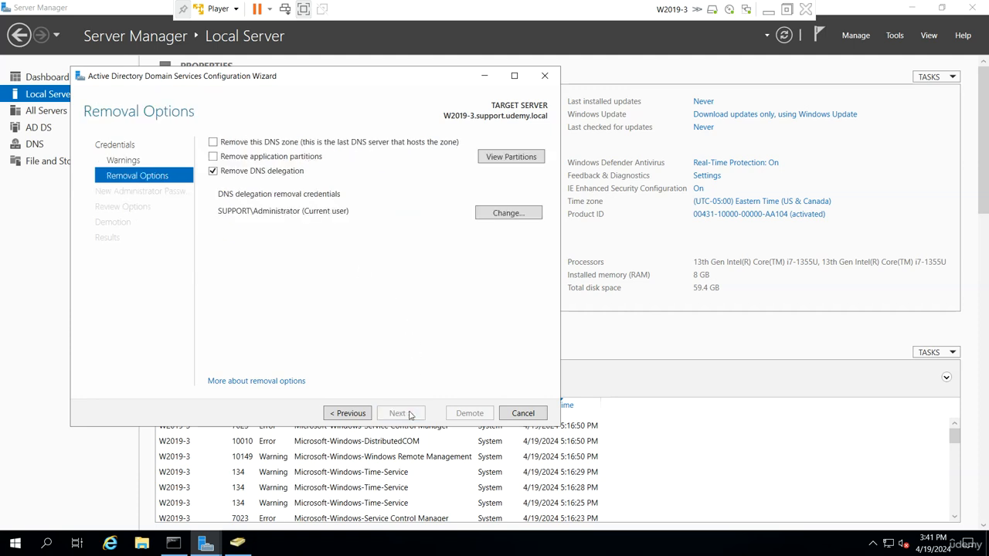
click(269, 145)
click(242, 160)
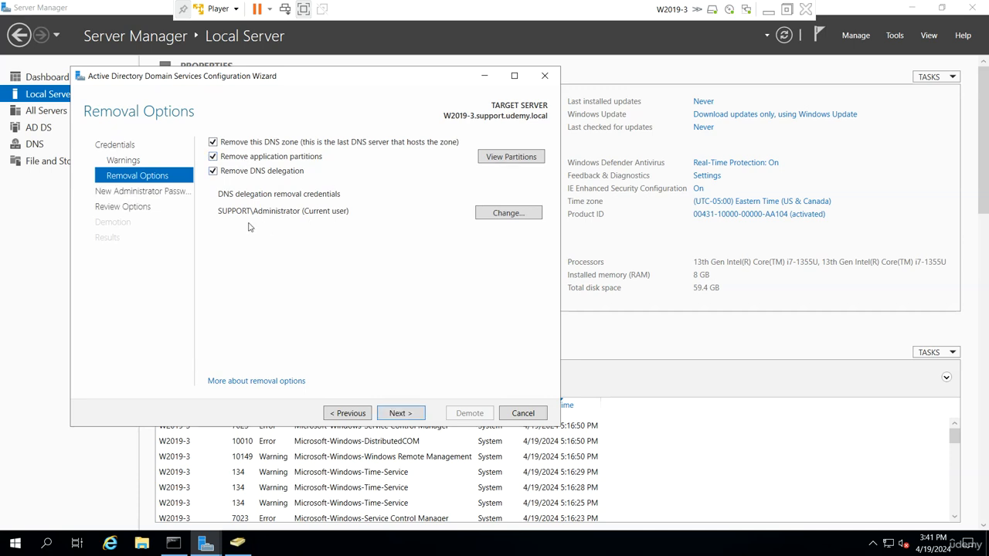
Supply udemy\administrator credentials for DNS delegation removal and continue to the new password step
click(491, 218)
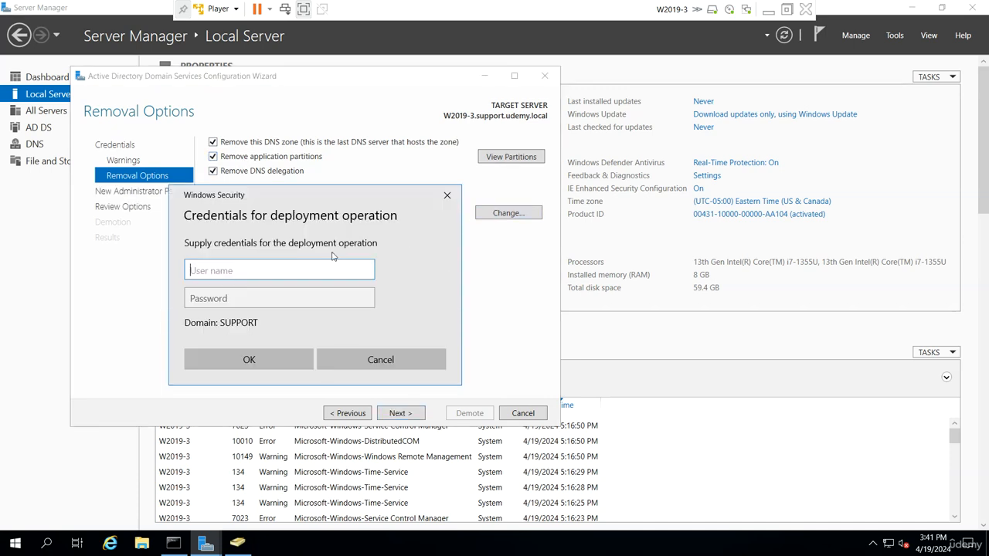
text(udemy\)
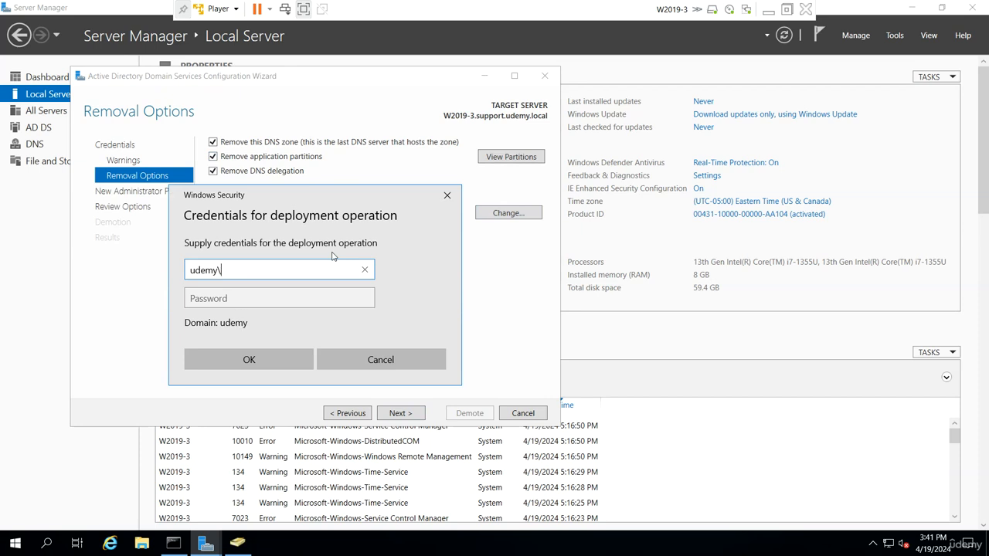
text(administrator)
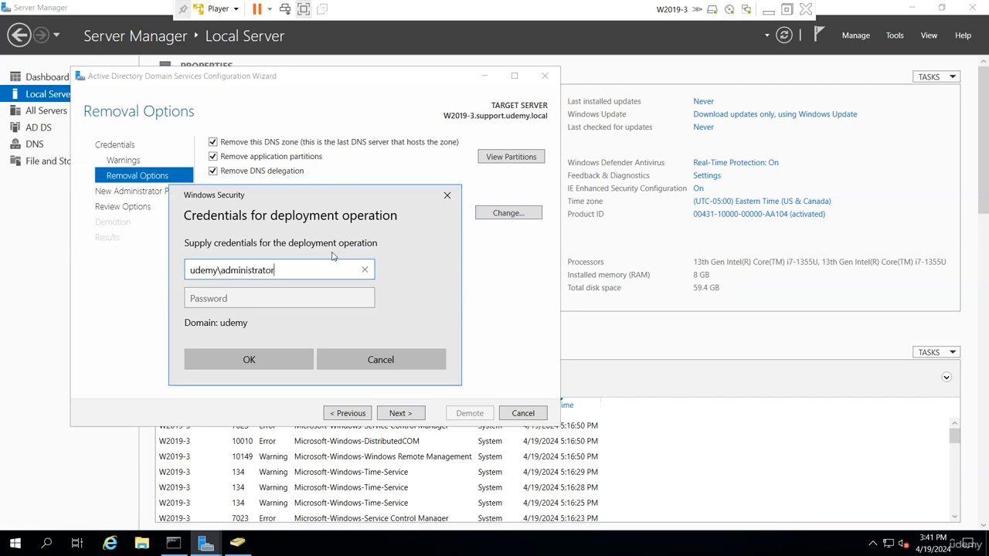
key(Tab)
text(●)
key(Caps_Lock)
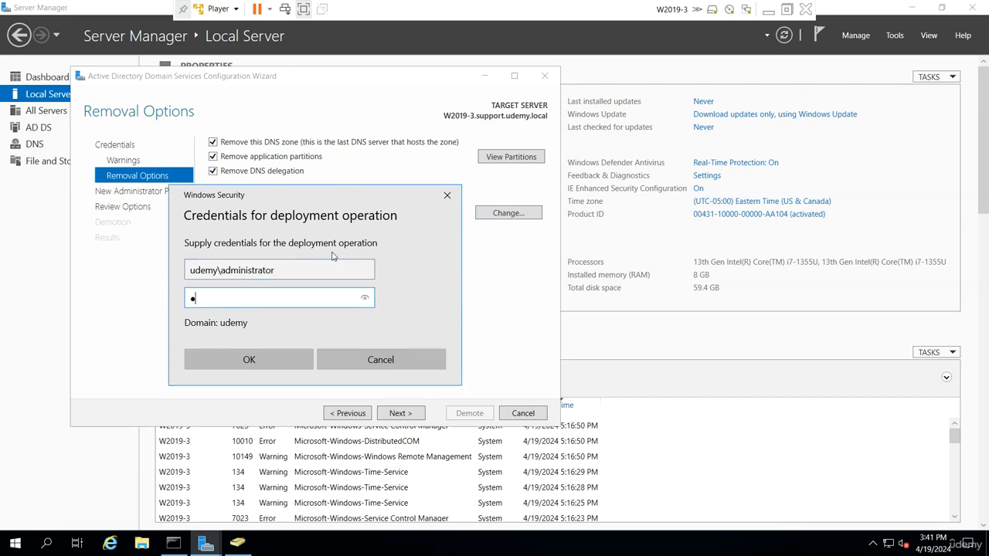
text(●●●●●●●)
key(Return)
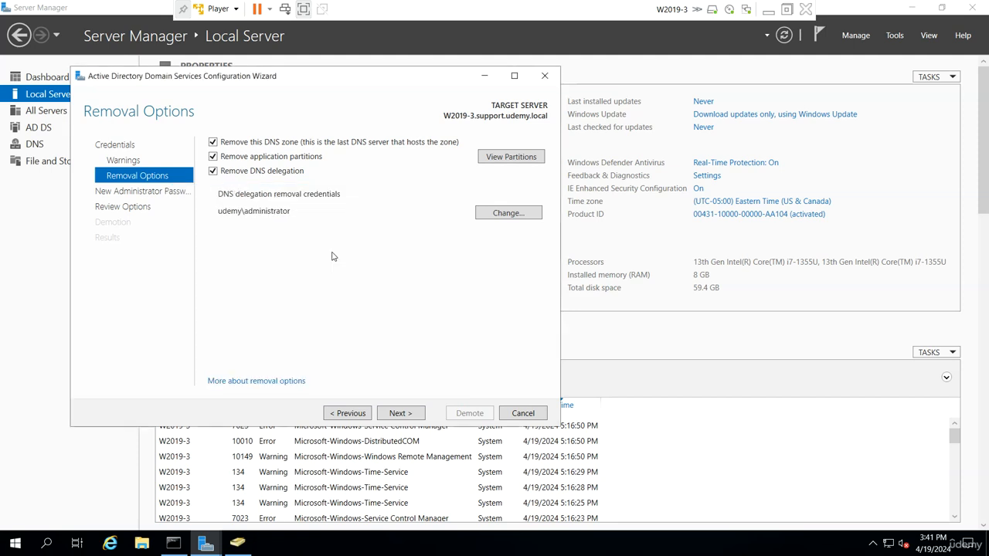
click(399, 416)
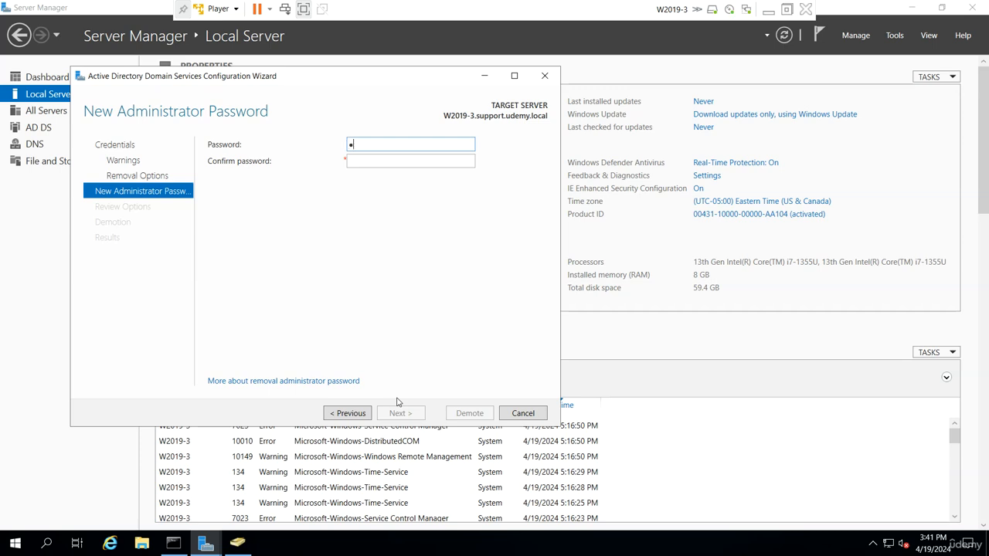
Enter and confirm a new local administrator password, then run the demotion
text(a$$)
key(Tab)
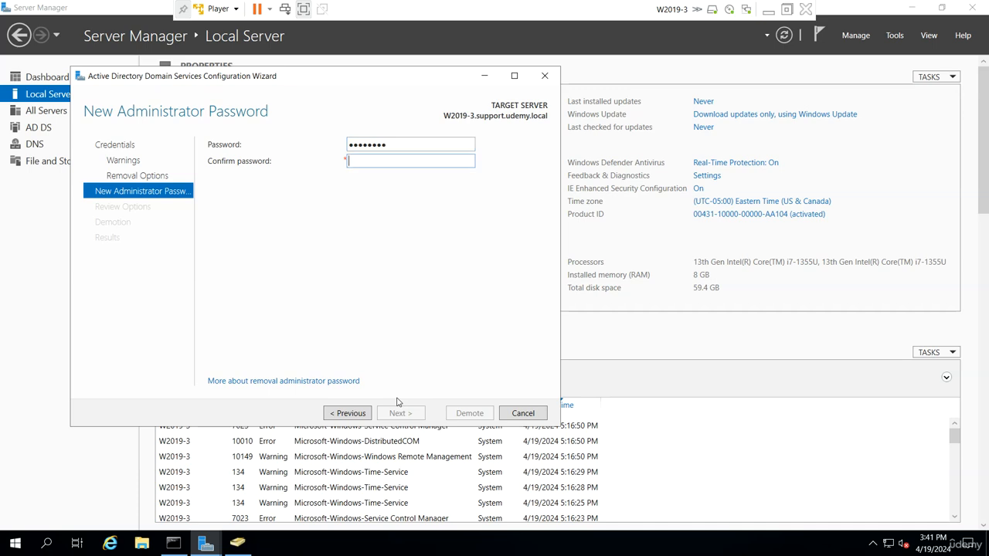
text(Pa$$w0rd)
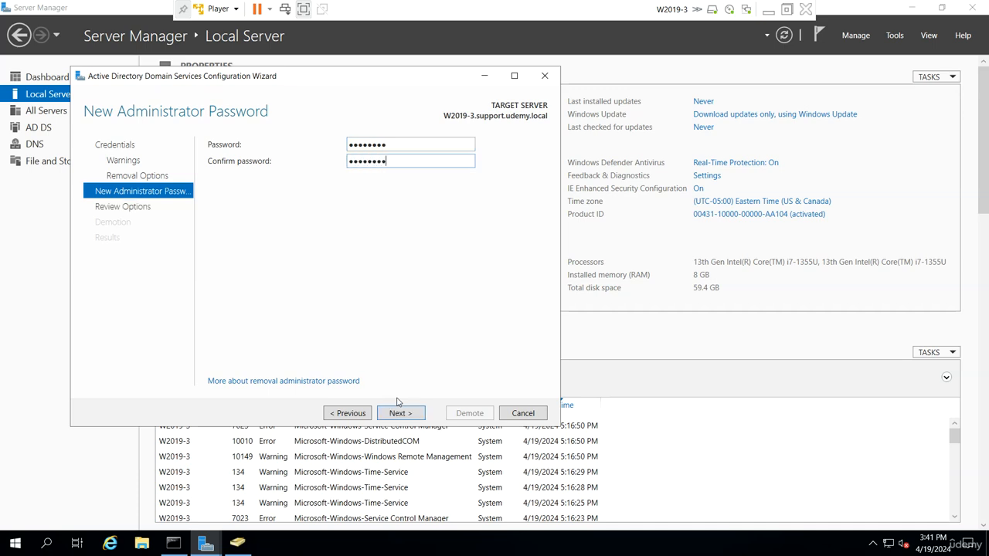
click(400, 411)
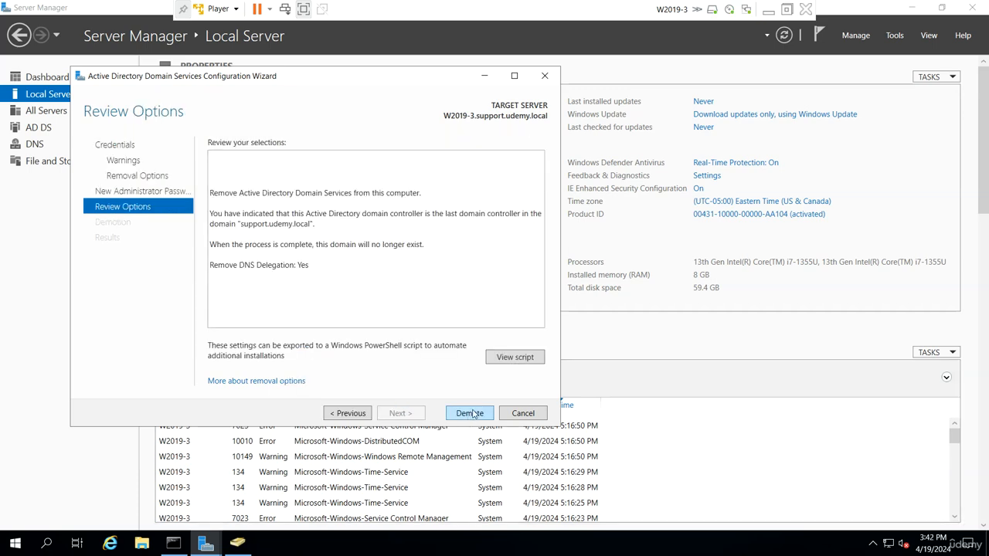
click(470, 413)
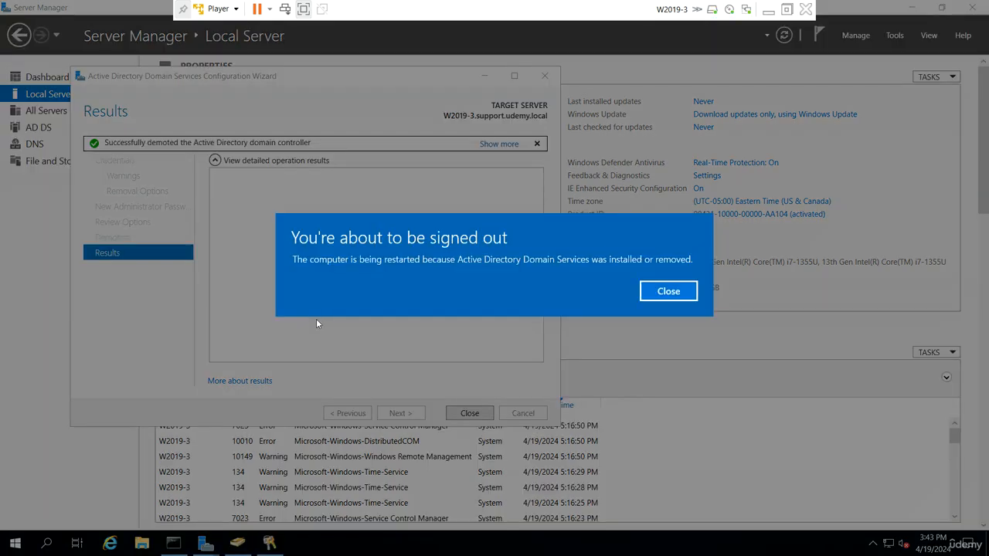
Dismiss the sign-out notice and, after the reboot, sign back in with the administrator password
click(669, 292)
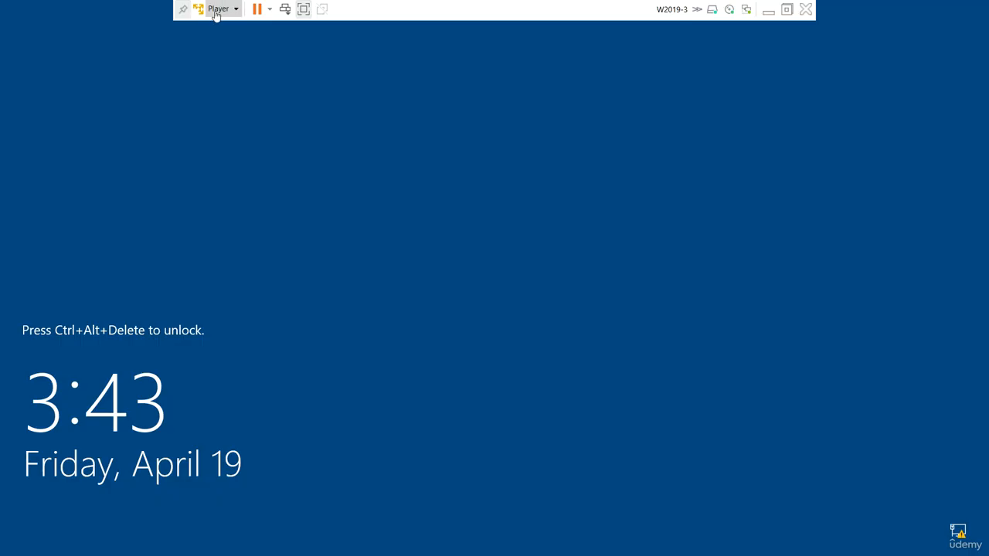
click(217, 9)
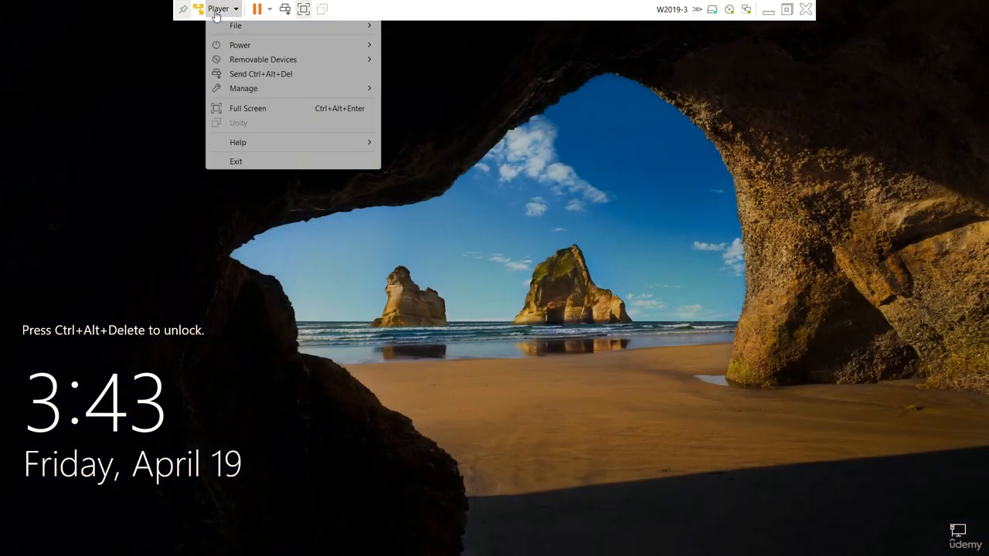
click(256, 74)
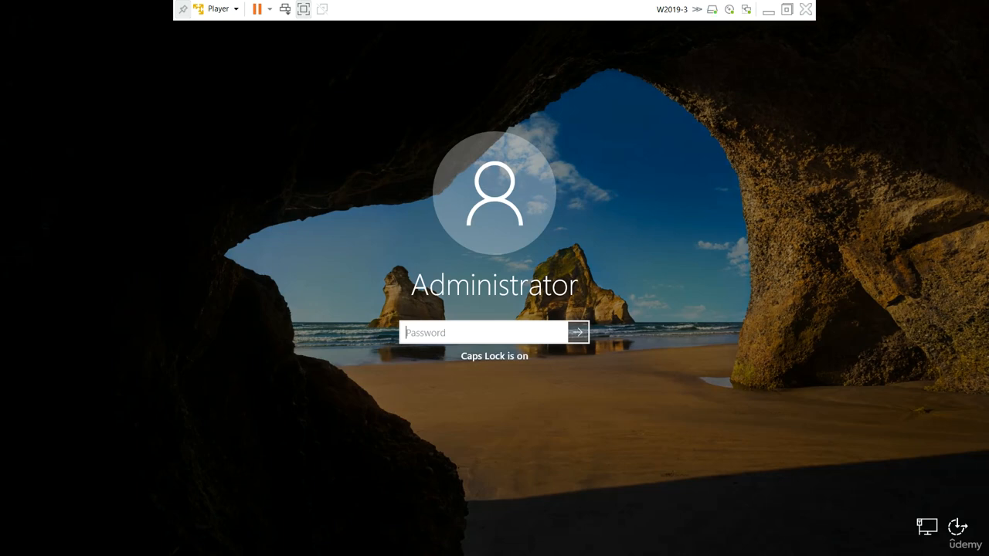
text(*****)
key(Return)
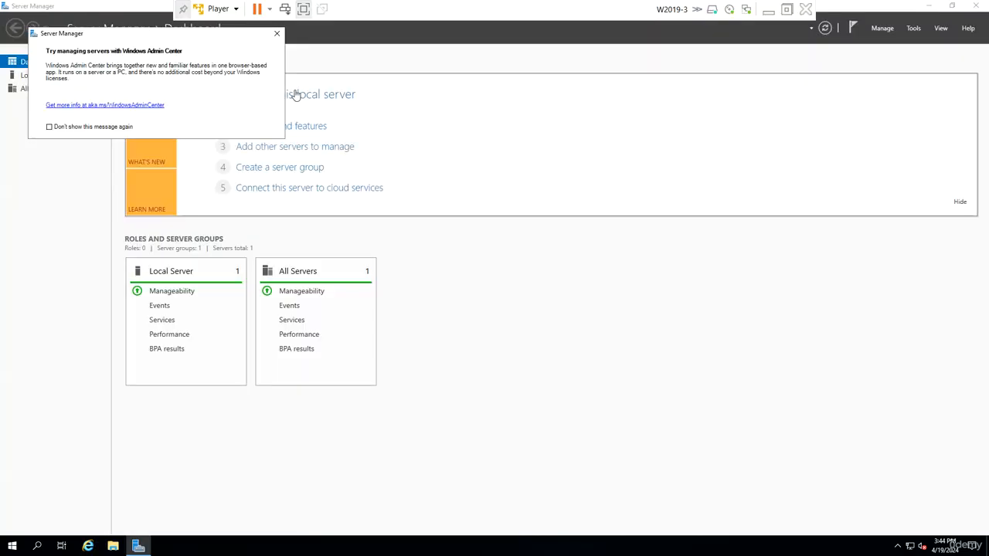
Confirm Local Server shows WORKGROUP and Active Directory Users and Computers finds no domain
click(278, 34)
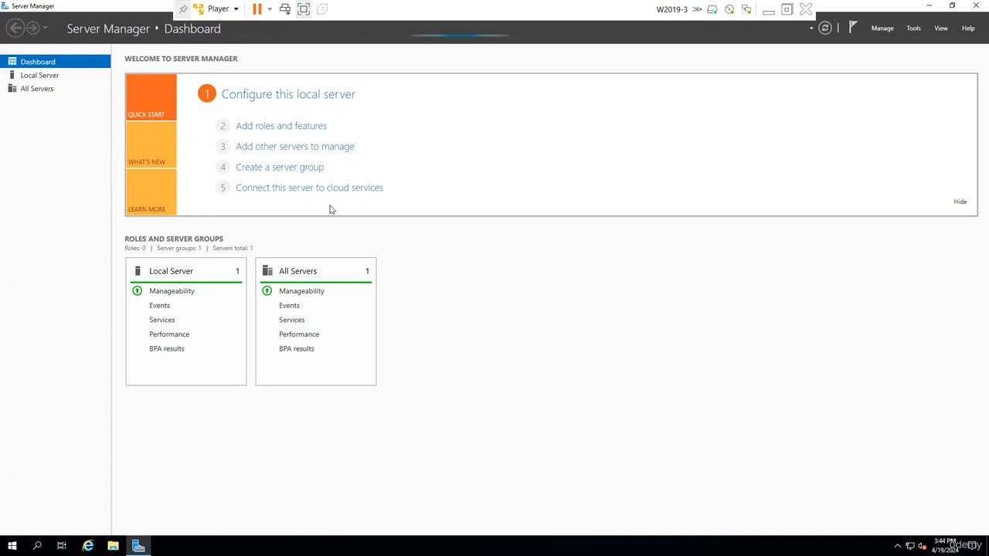
click(47, 80)
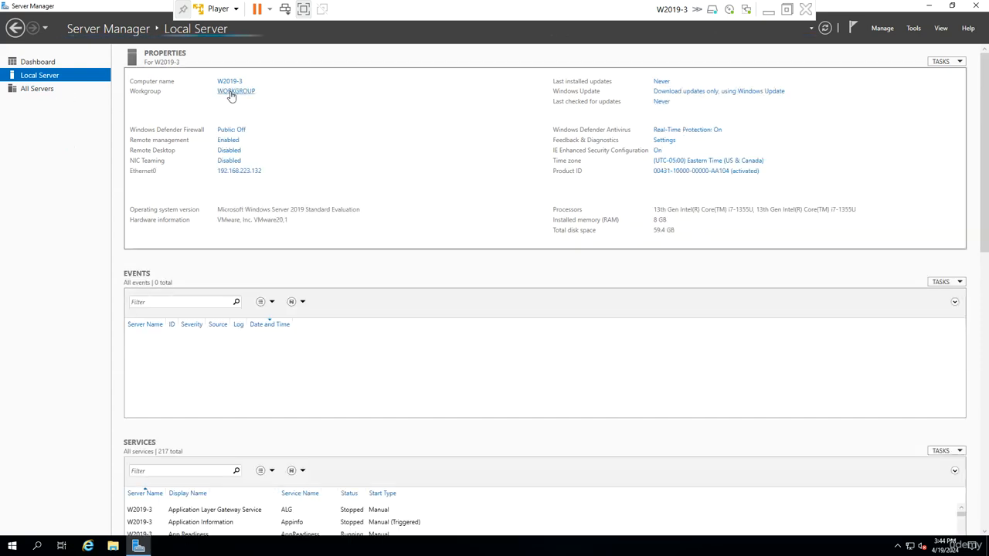
click(913, 29)
click(897, 89)
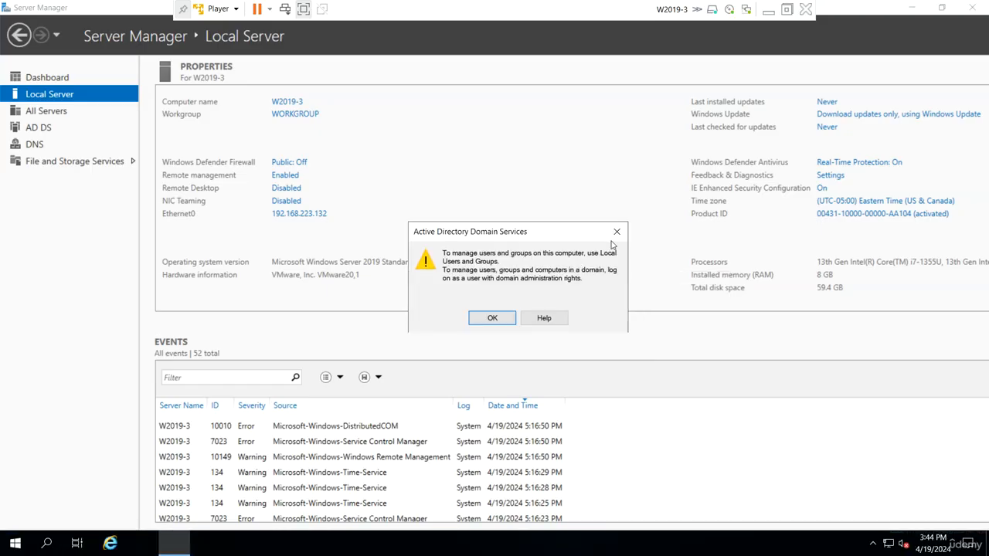
click(617, 232)
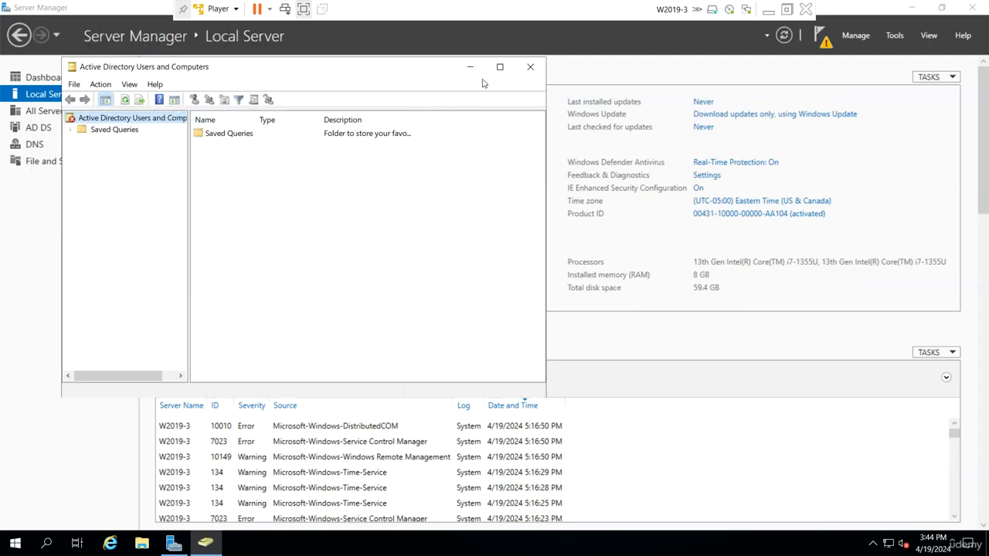
click(530, 67)
click(856, 37)
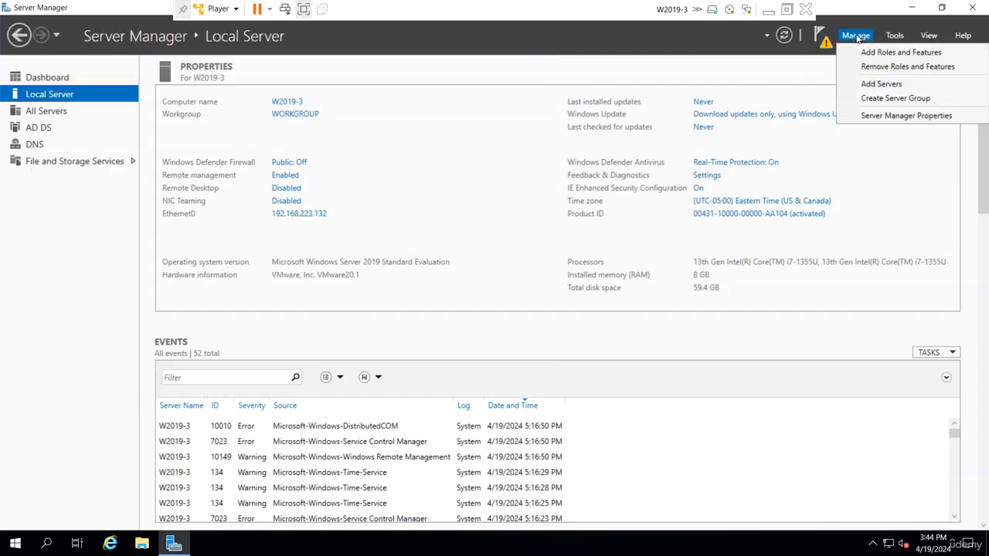
In the Remove Roles and Features wizard, deselect Active Directory Domain Services and DNS Server, plus their dependent features
click(886, 66)
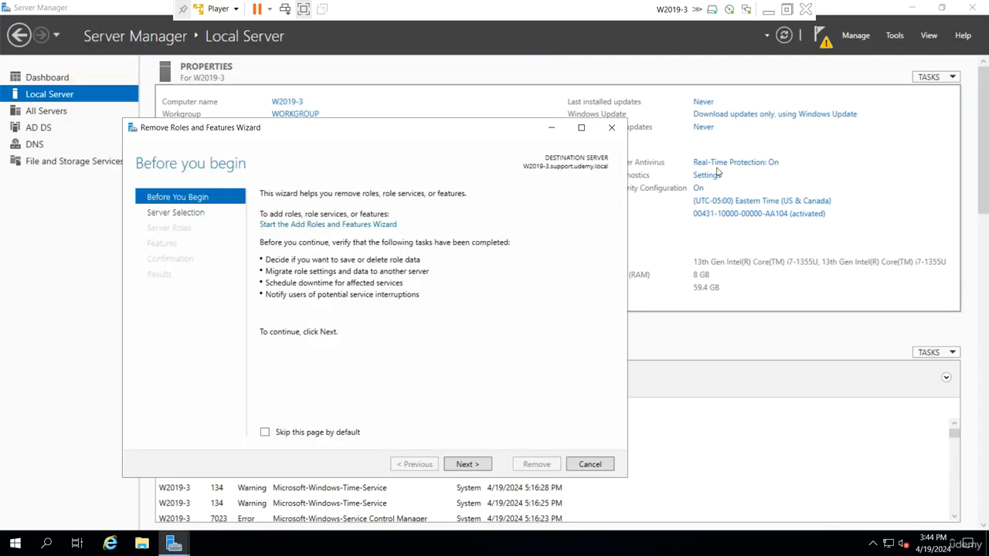
click(464, 465)
click(462, 466)
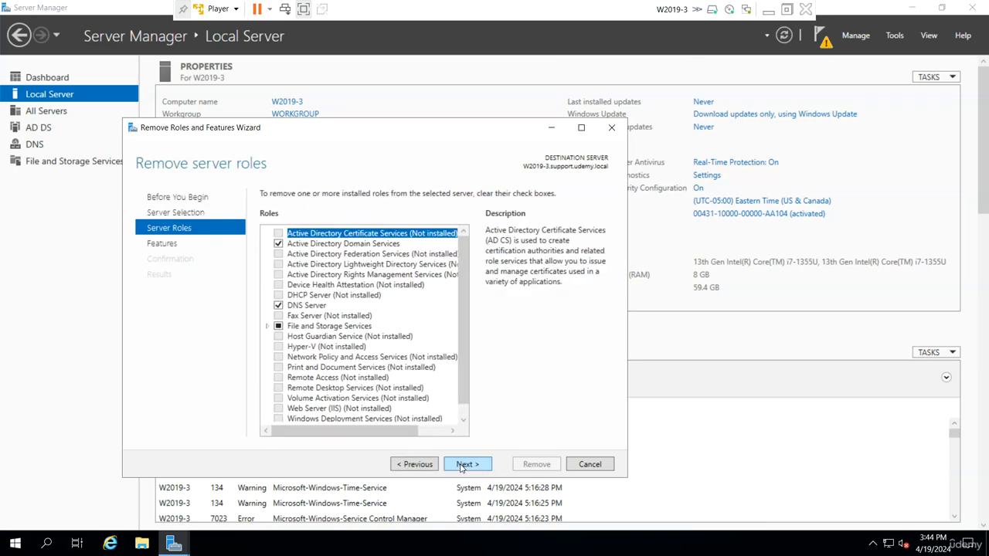
click(280, 244)
click(429, 415)
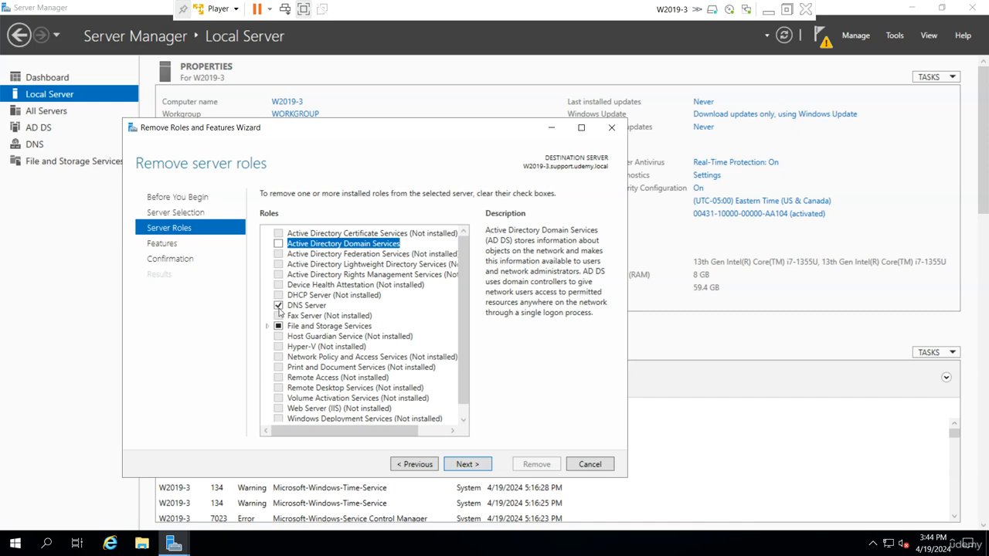
click(278, 305)
click(412, 408)
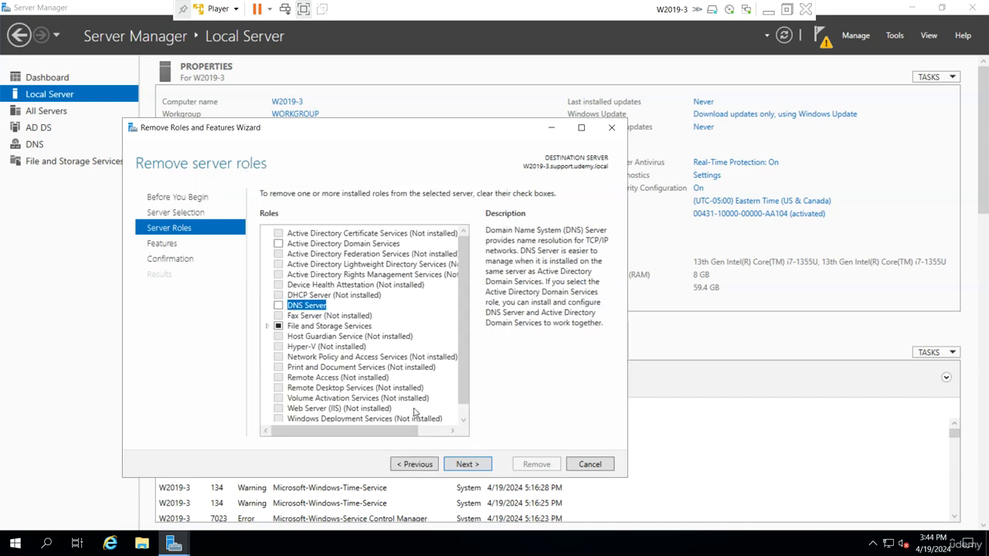
Allow automatic restart and start removing the selected roles
click(466, 466)
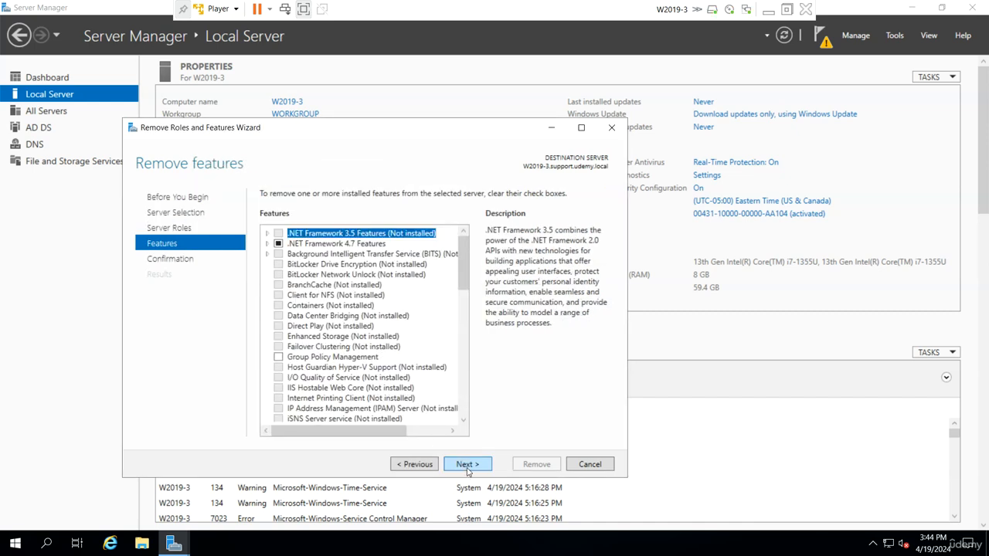
click(474, 466)
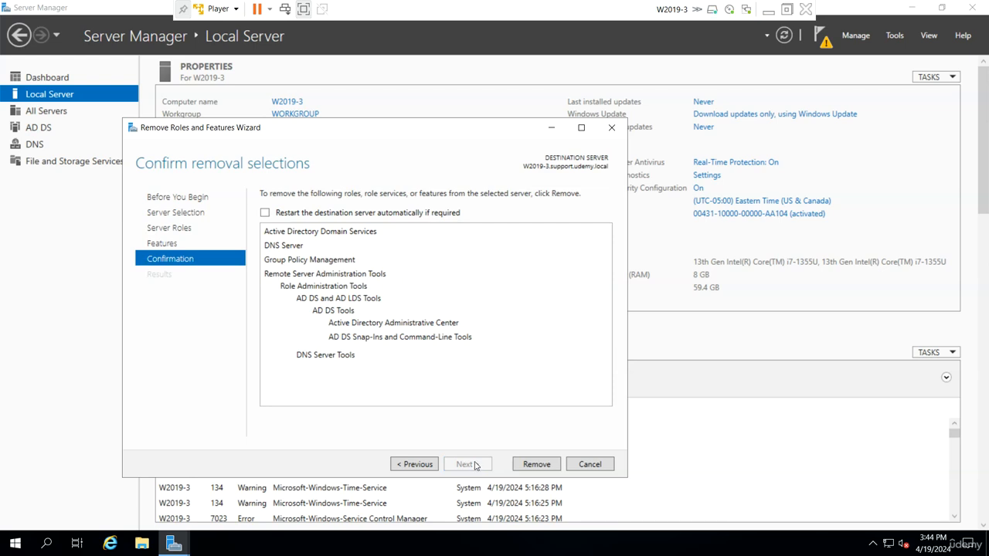
click(265, 213)
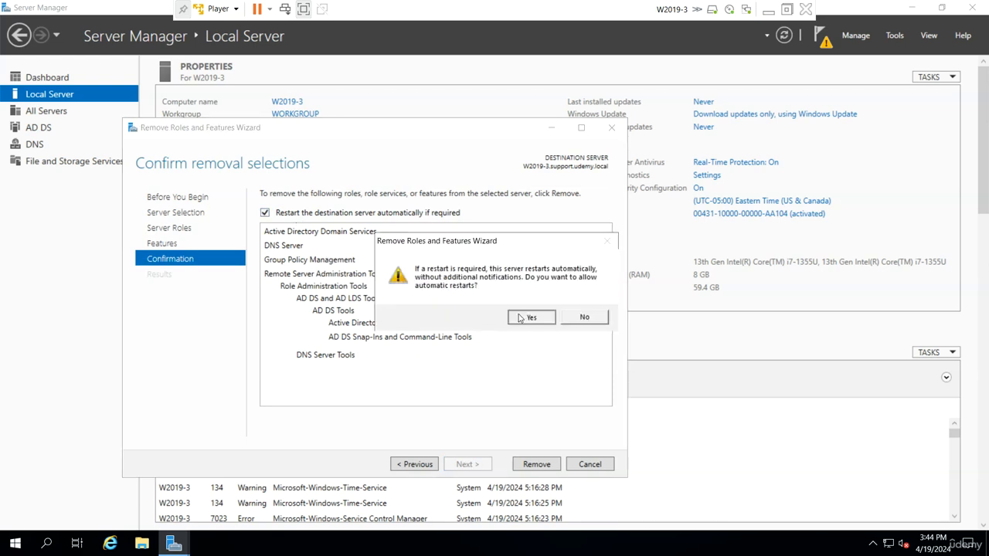
click(520, 318)
click(537, 464)
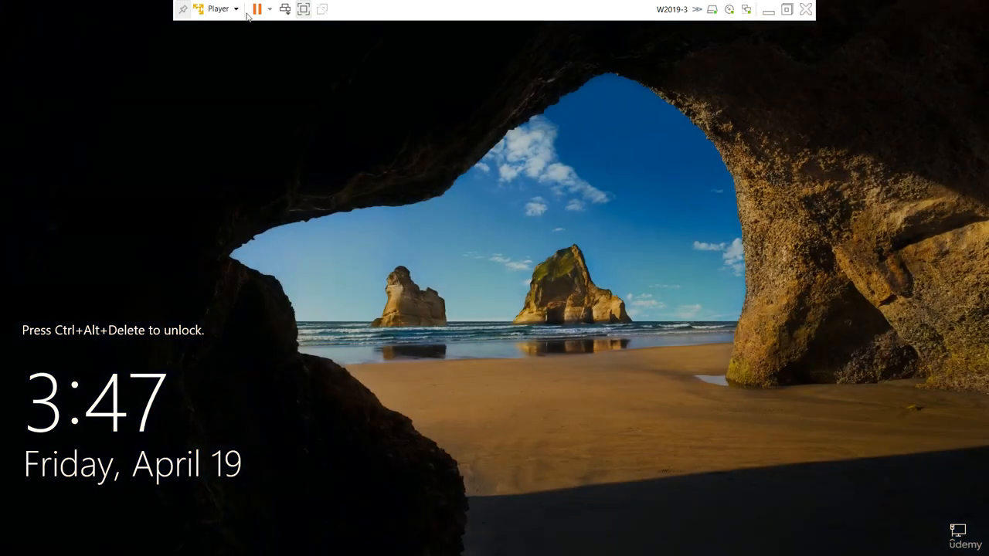
Send Ctrl+Alt+Del and sign in with the Administrator password, retrying after an incorrect attempt
click(218, 9)
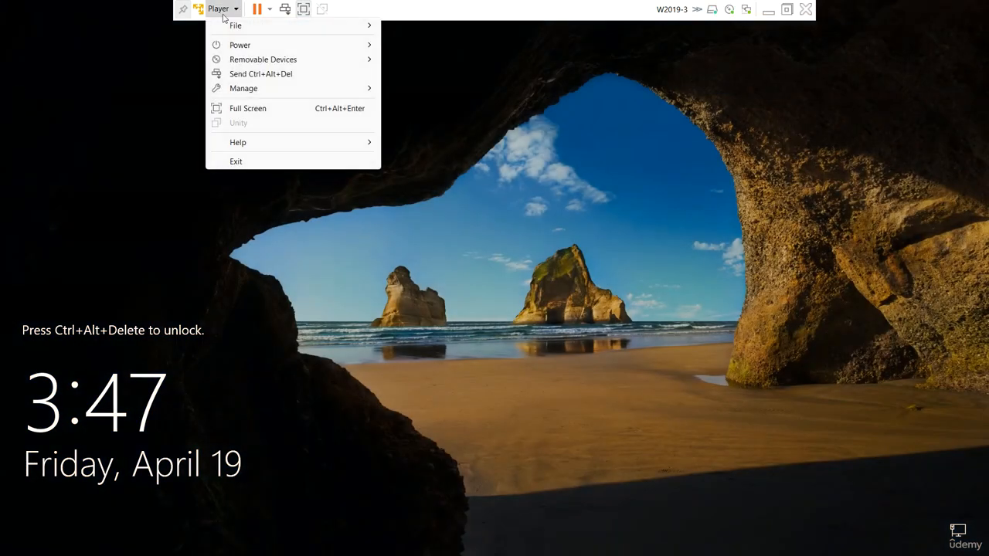
click(249, 75)
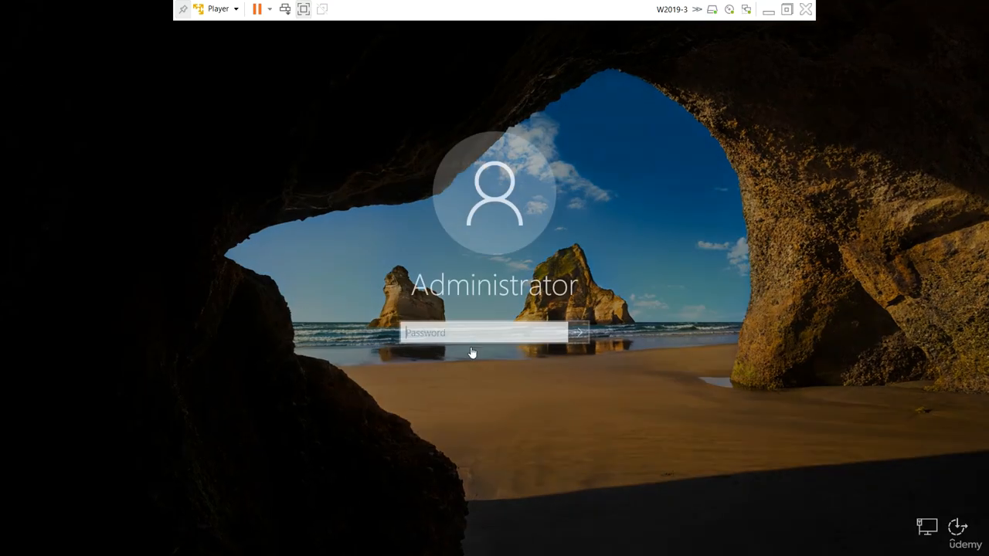
text(*****)
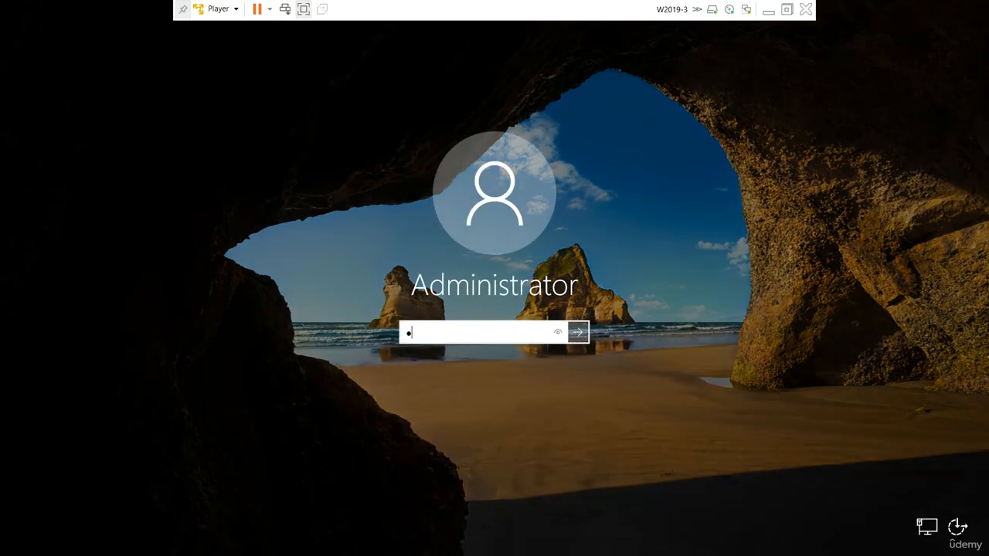
text(****)
key(Return)
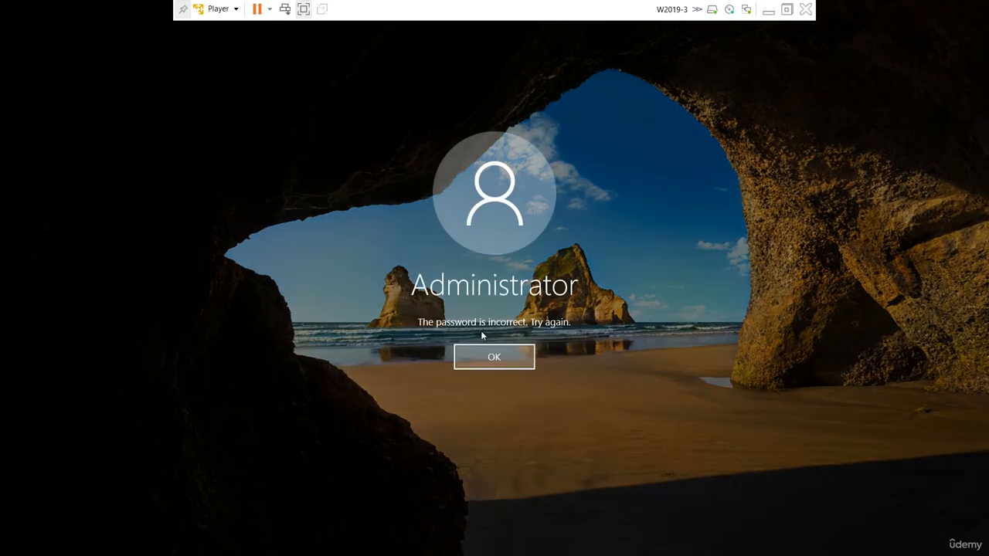
key(Return)
text(*****)
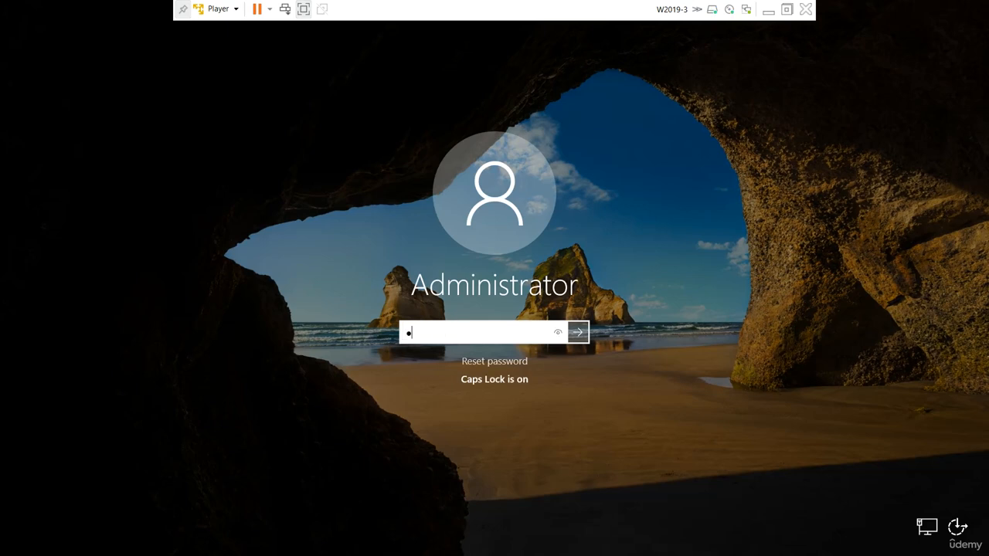
text(***)
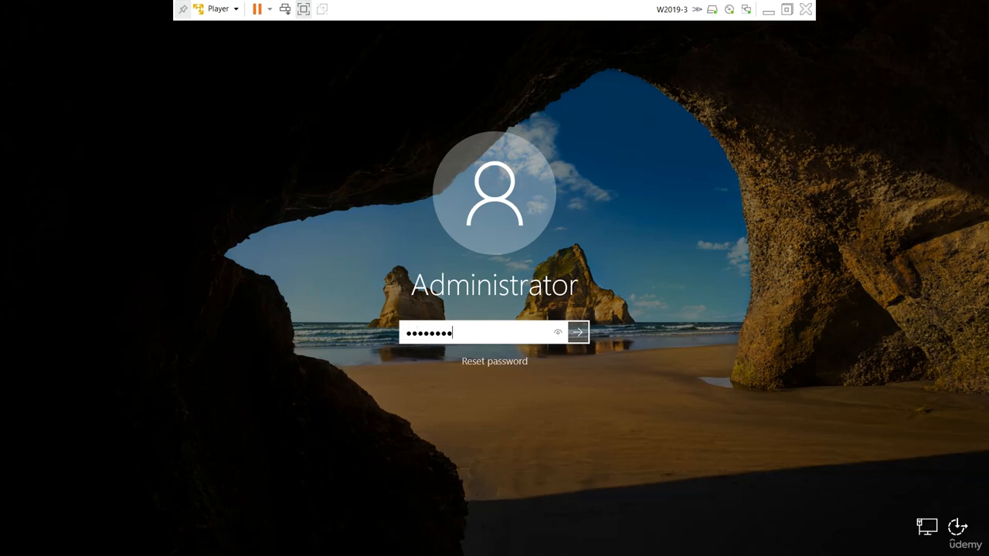
key(Return)
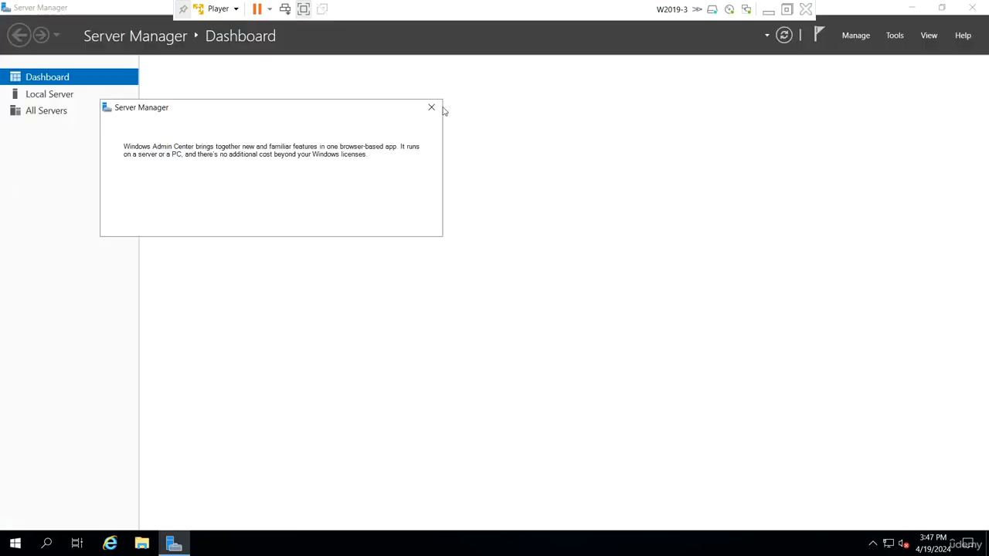
Dismiss the Windows Admin Center popup and open Server Manager's Tools list
click(432, 108)
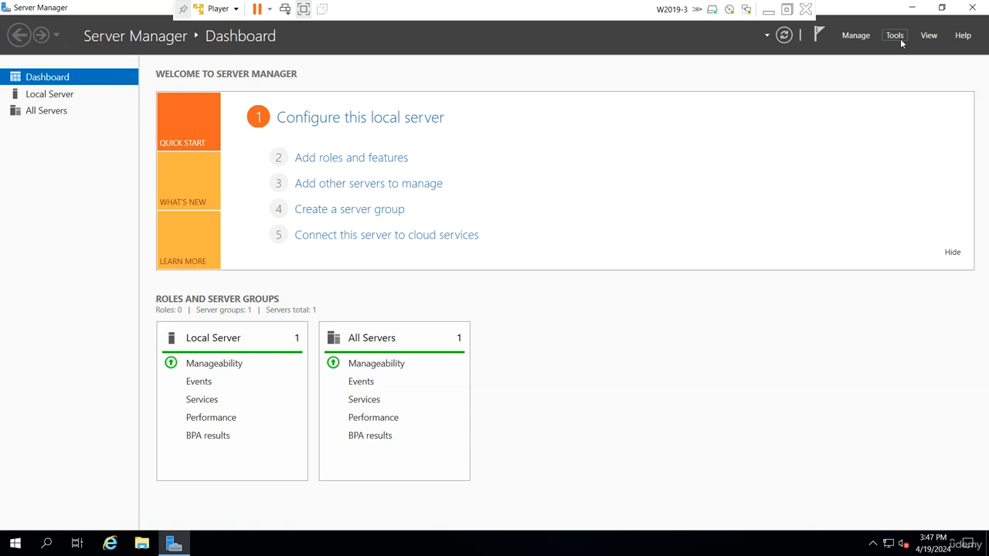
click(894, 36)
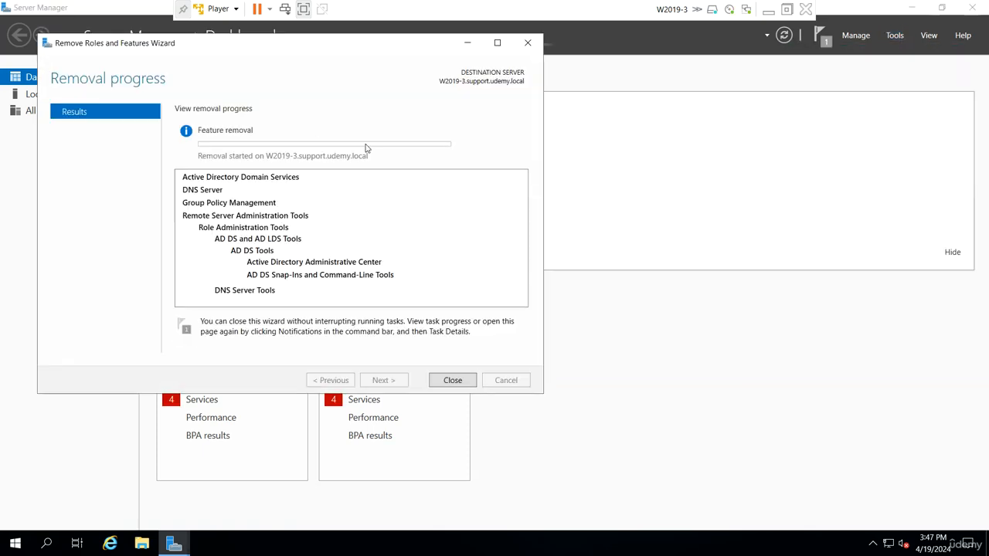
Close the Tools list and shift the removal progress window right while removal finishes
click(896, 36)
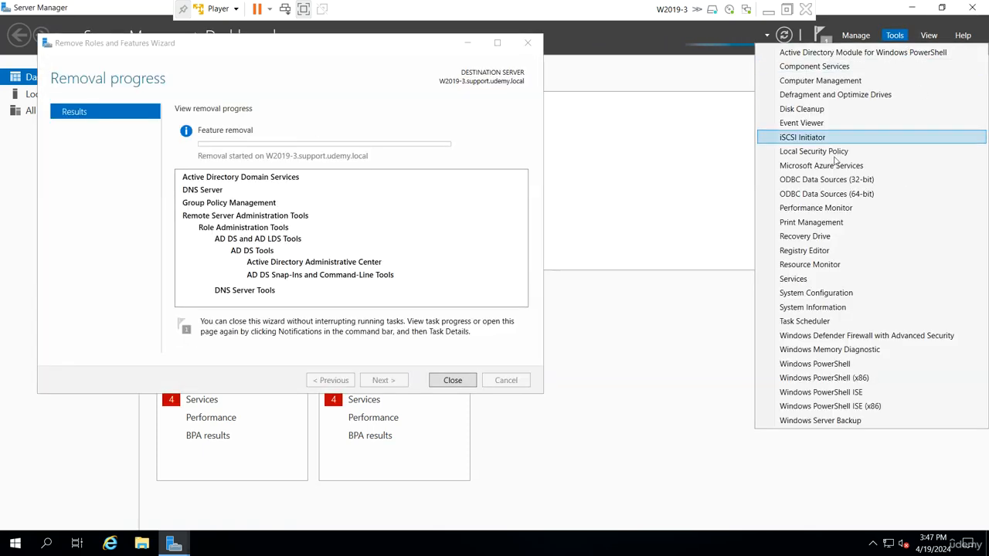
click(370, 58)
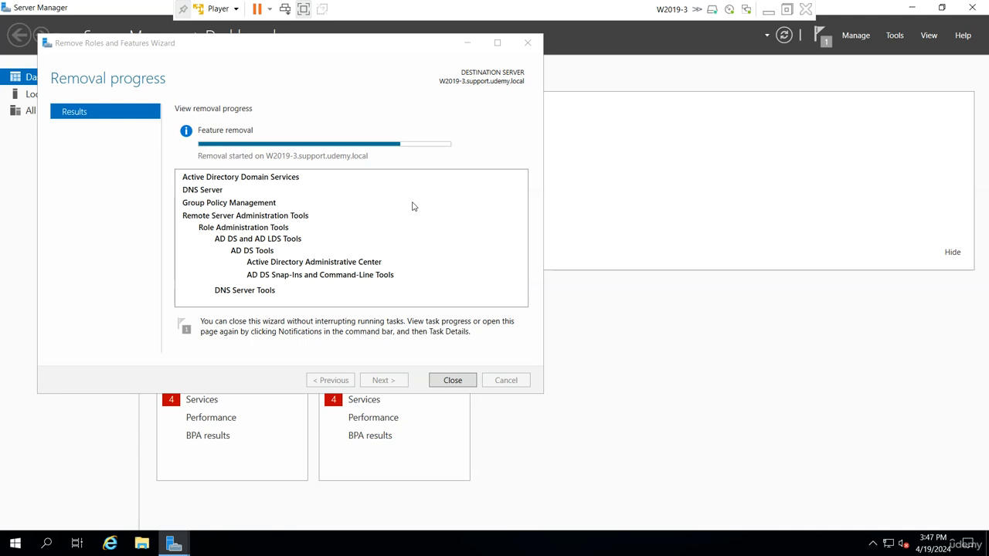
drag(363, 46, 420, 57)
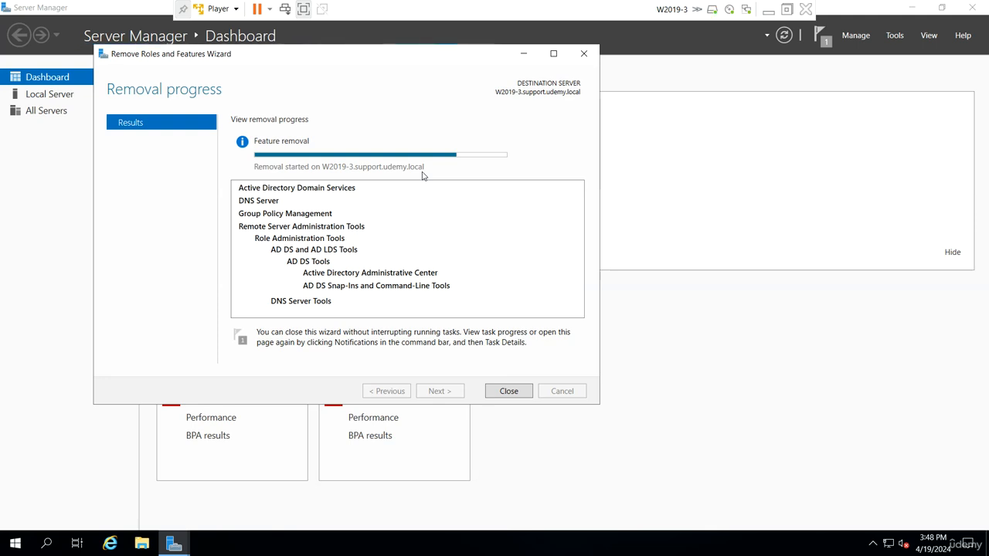
Close the finished wizard, suspend the W2019-3 virtual machine, and switch back to Notepad
click(508, 391)
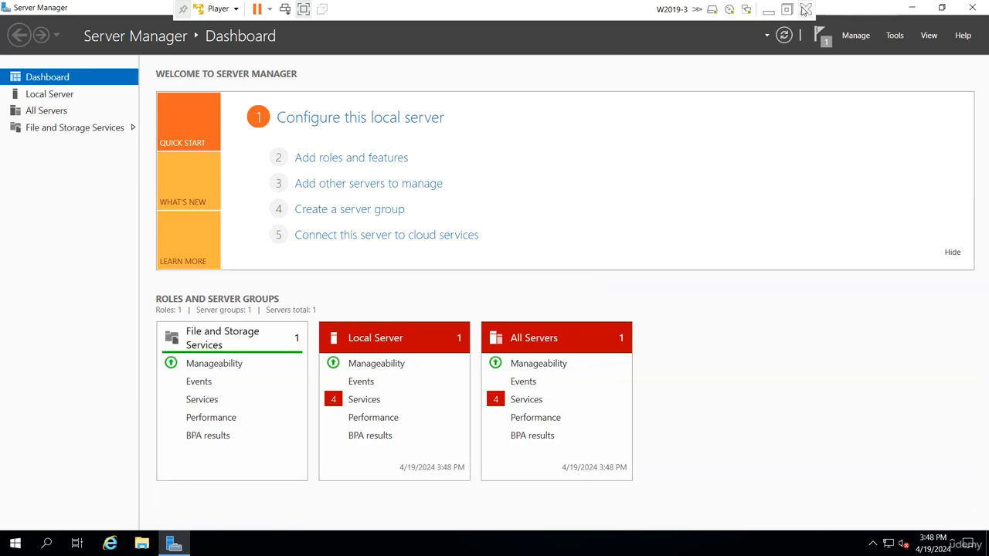
click(807, 9)
click(456, 319)
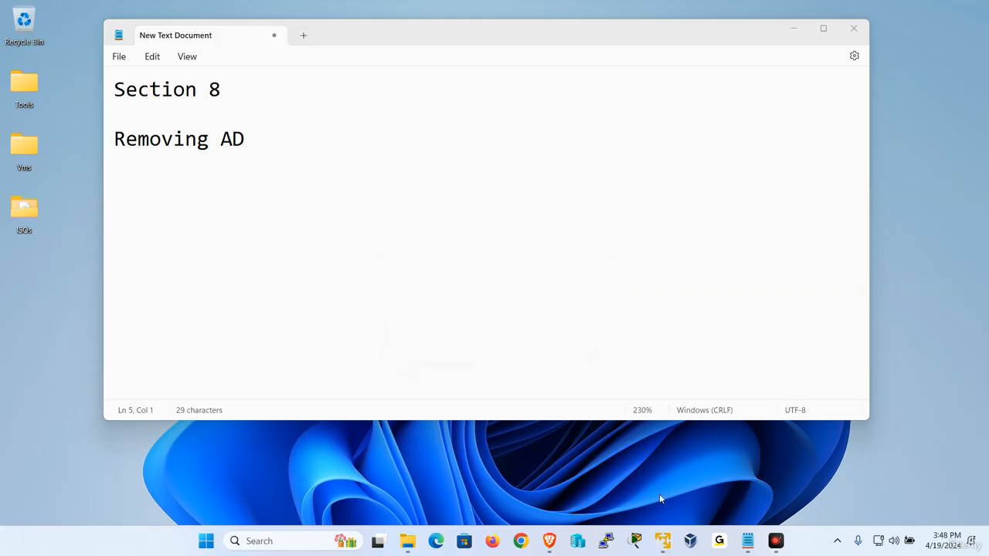
mouse_move(663, 541)
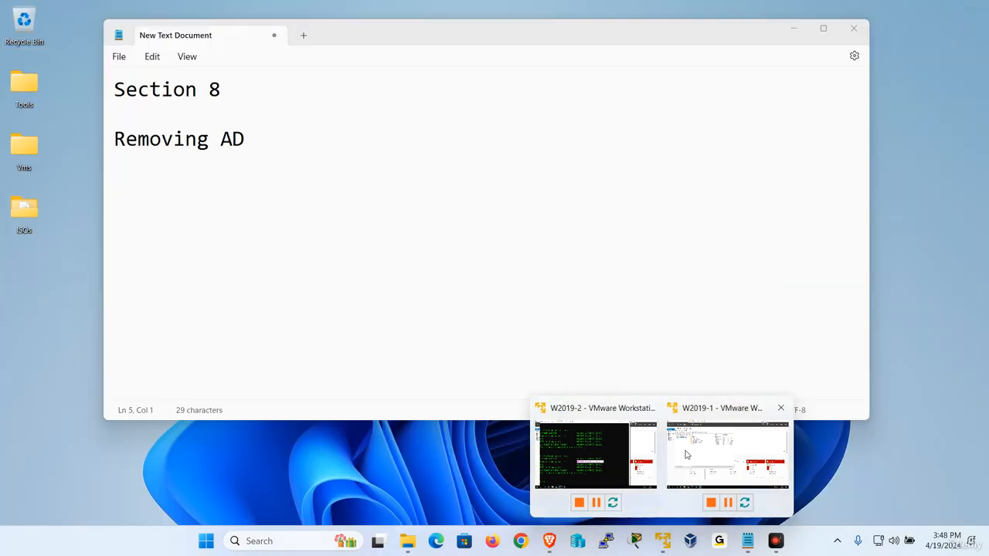
click(406, 197)
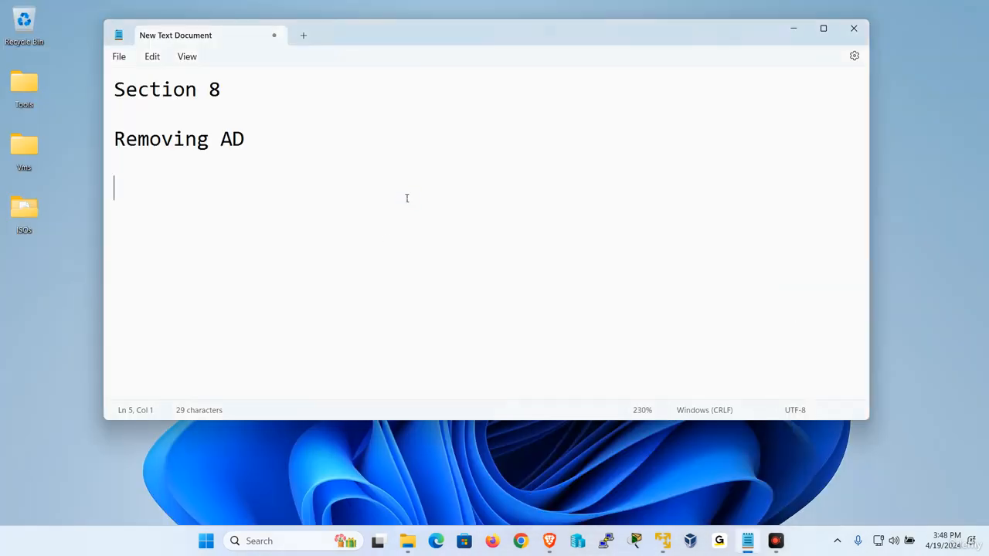